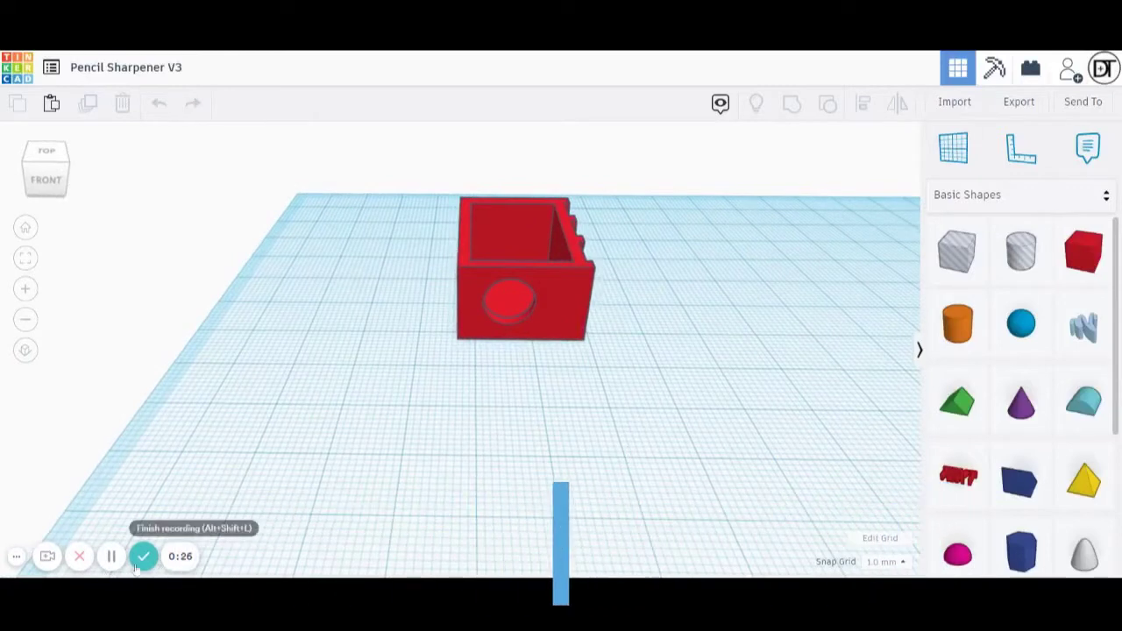
# Examine the existing pencil sharpener's overall length, width and height, along with its pencil opening.
pyautogui.click(565, 329)
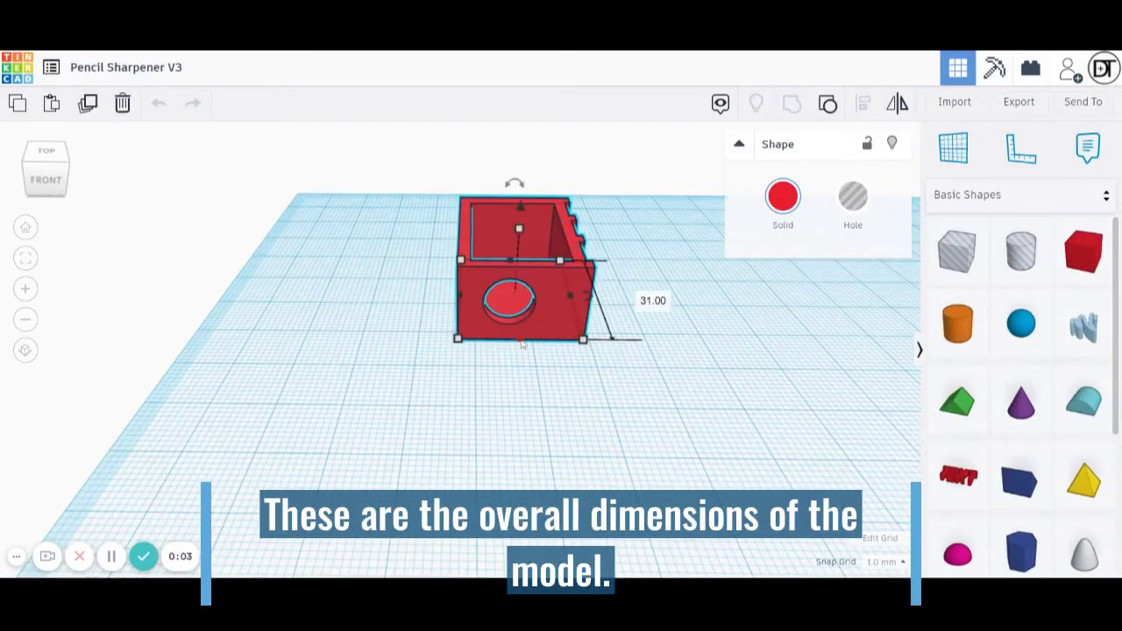
pyautogui.moveTo(498, 357); pyautogui.dragTo(798, 356, button='right')
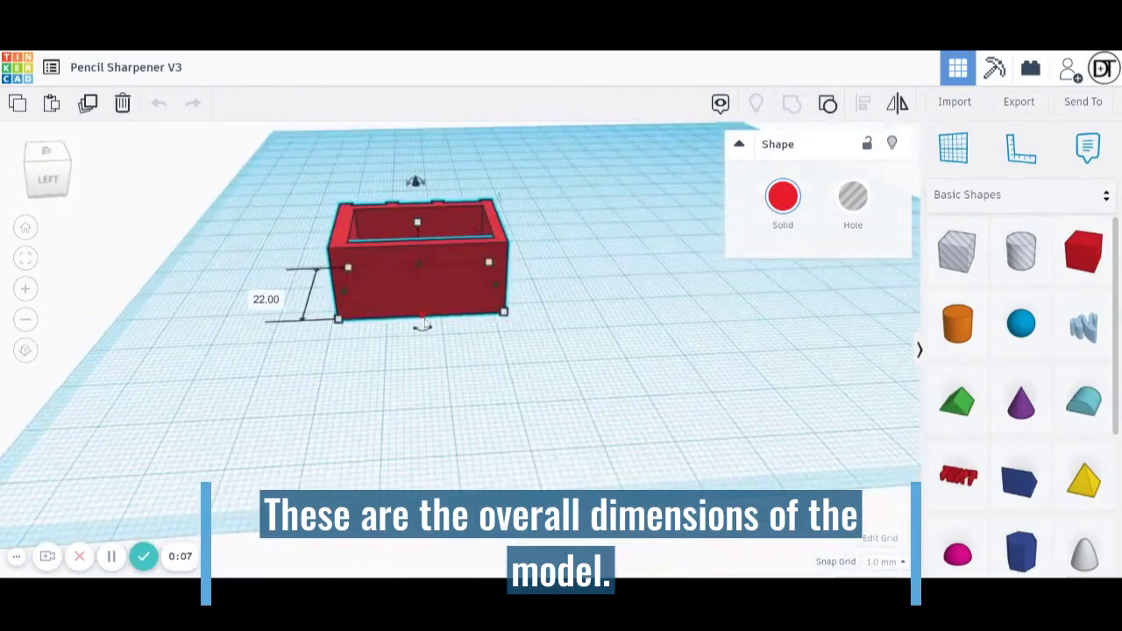
pyautogui.moveTo(481, 364); pyautogui.dragTo(415, 288, button='right')
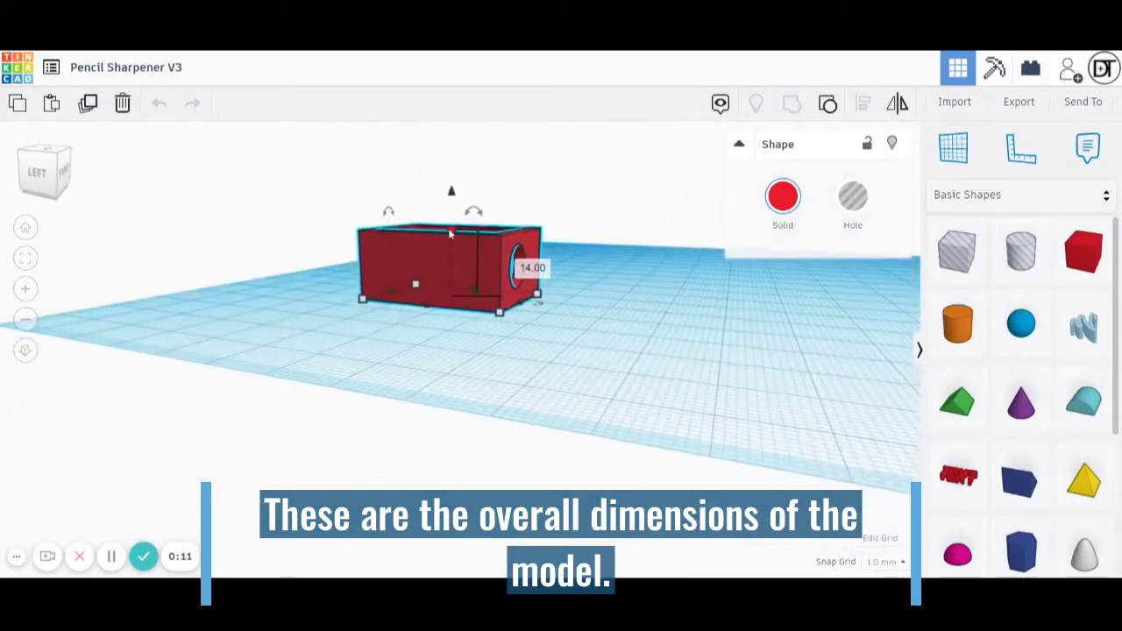
pyautogui.moveTo(458, 342); pyautogui.dragTo(260, 378, button='right')
pyautogui.click(589, 303)
pyautogui.scroll(3, 597, 302)
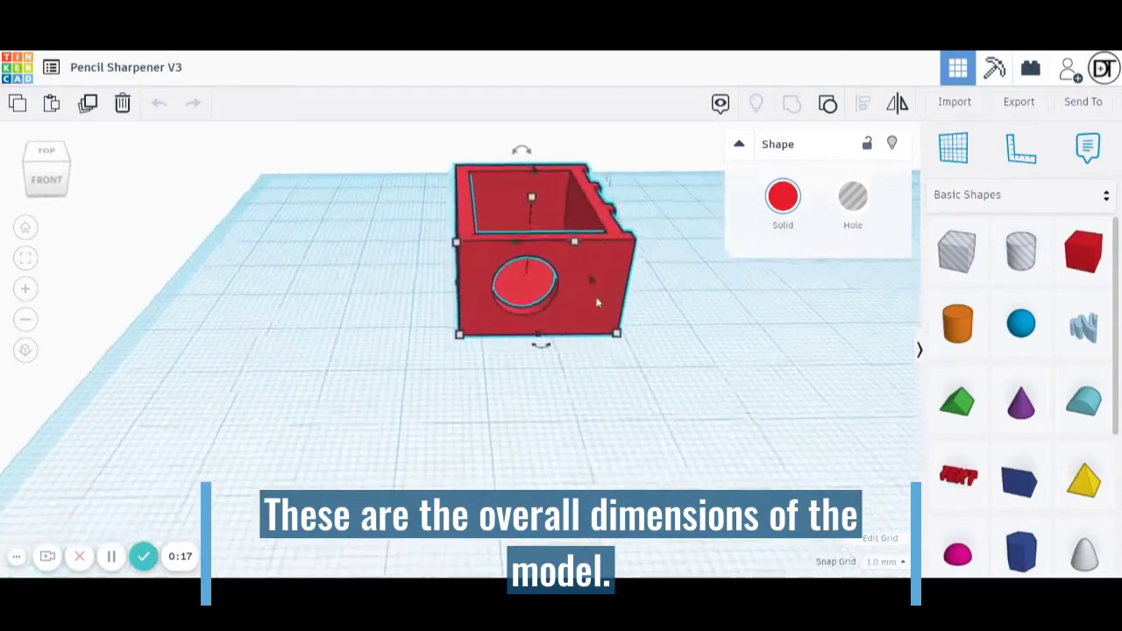
pyautogui.scroll(-3, 598, 303)
pyautogui.moveTo(532, 316); pyautogui.dragTo(434, 337, button='middle')
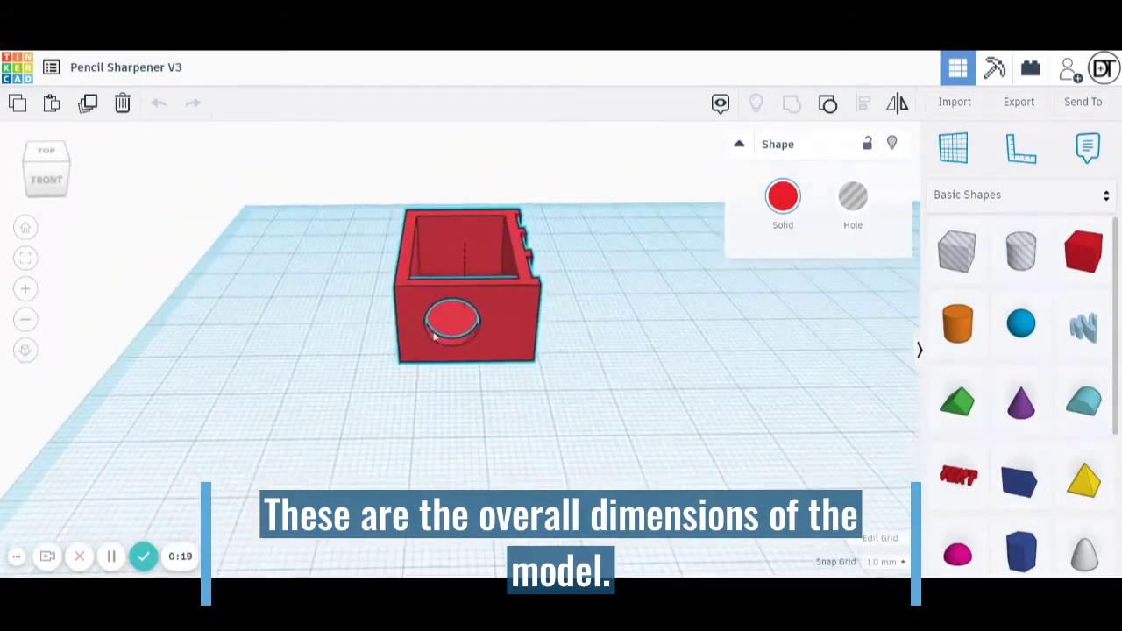
pyautogui.scroll(4, 434, 338)
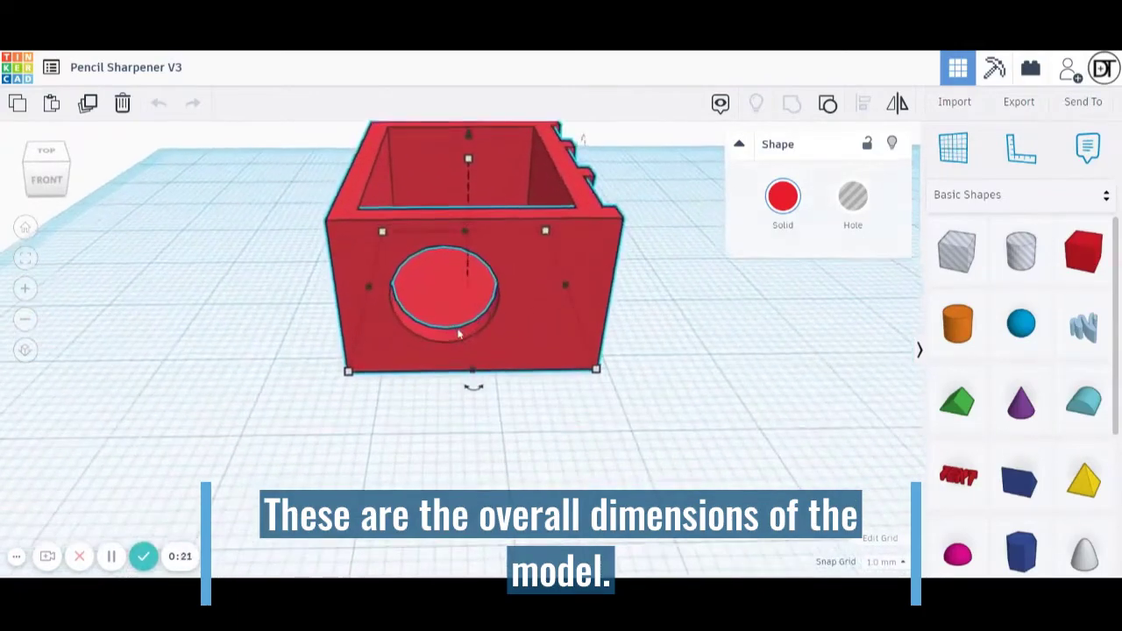
pyautogui.scroll(-3, 458, 333)
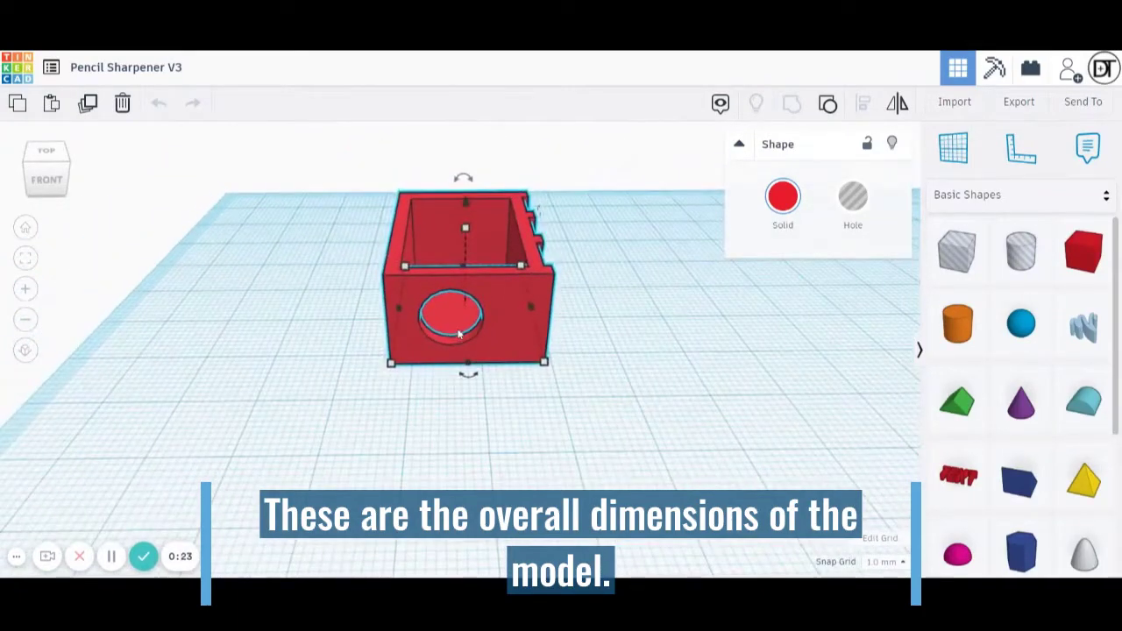
pyautogui.click(257, 430)
# Add a box hole beside the model, 17 mm wide, 26 mm long and 13 mm high, raised 1 mm above the workplane.
pyautogui.moveTo(680, 453); pyautogui.dragTo(100, 439, button='middle')
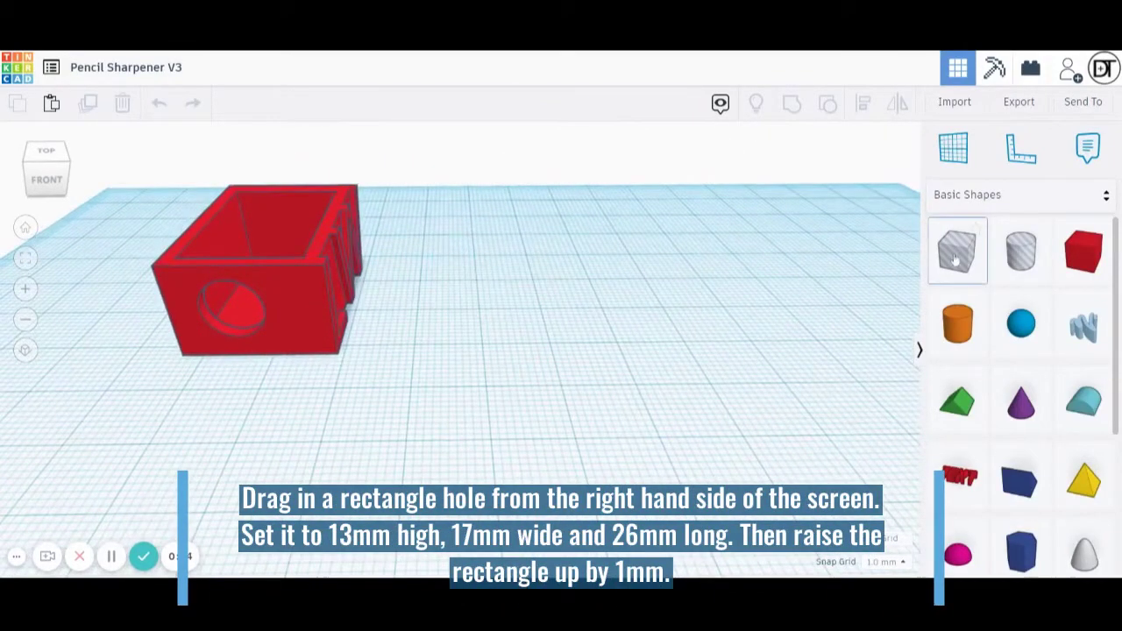
pyautogui.moveTo(840, 278); pyautogui.dragTo(608, 311)
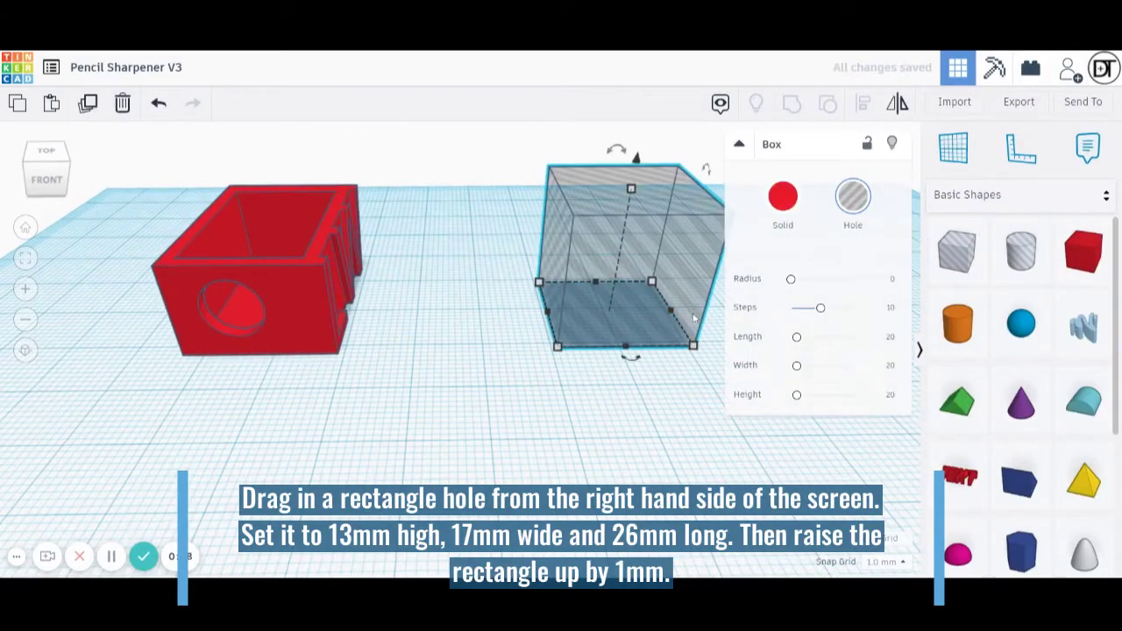
pyautogui.moveTo(674, 314); pyautogui.dragTo(657, 322)
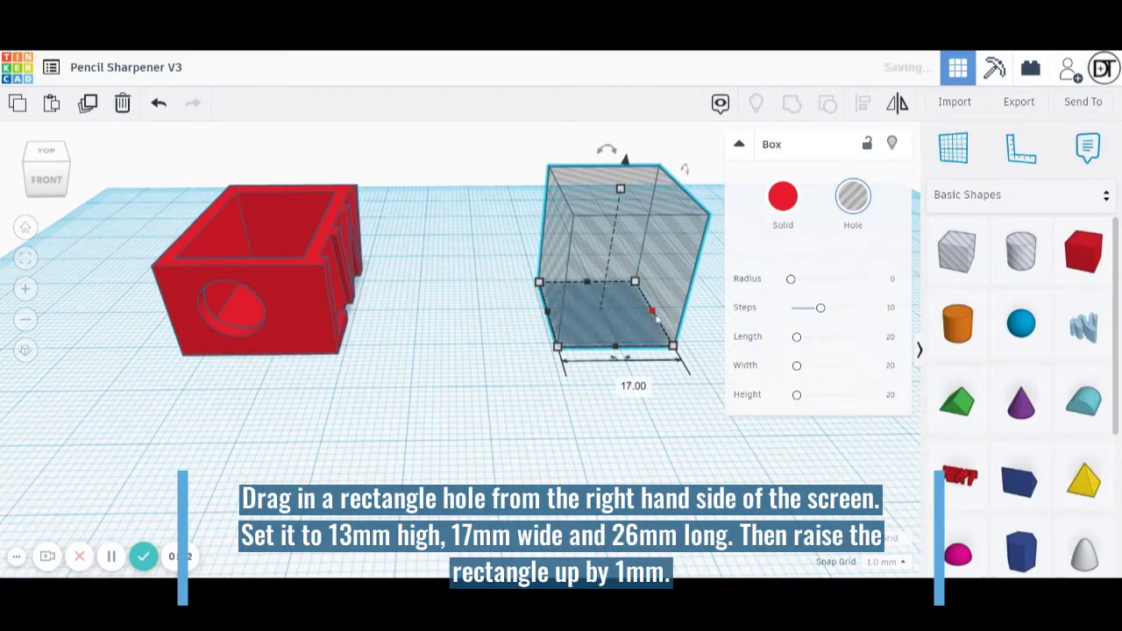
pyautogui.moveTo(589, 282); pyautogui.dragTo(584, 269)
pyautogui.moveTo(619, 191)
pyautogui.mouseDown()
pyautogui.moveTo(610, 234)
pyautogui.moveTo(613, 202)
pyautogui.mouseUp()
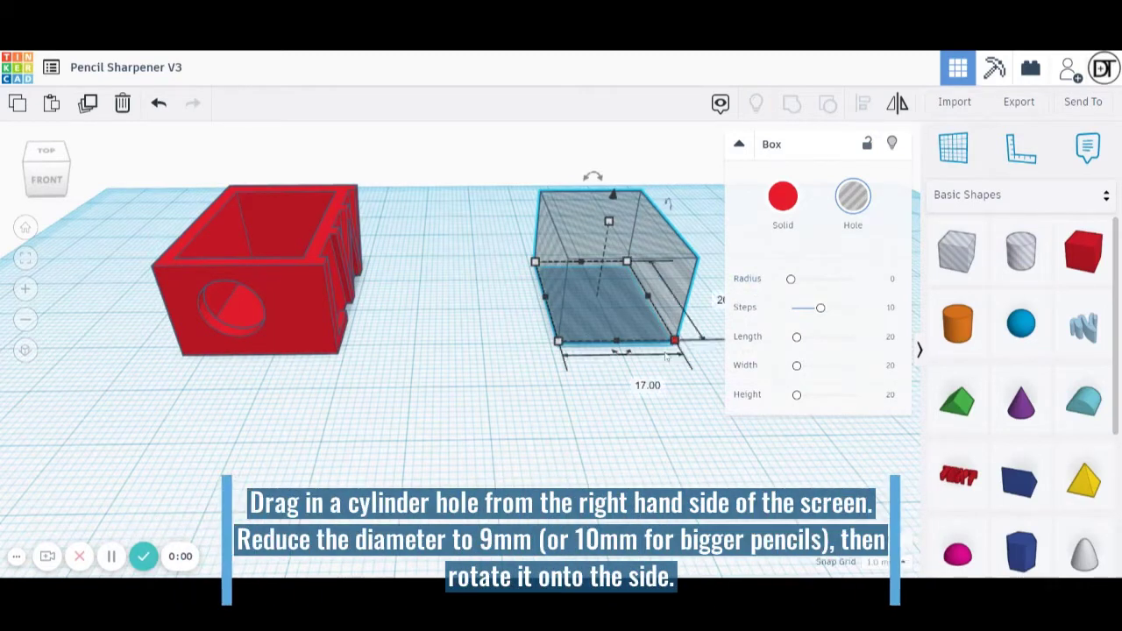
pyautogui.click(470, 355)
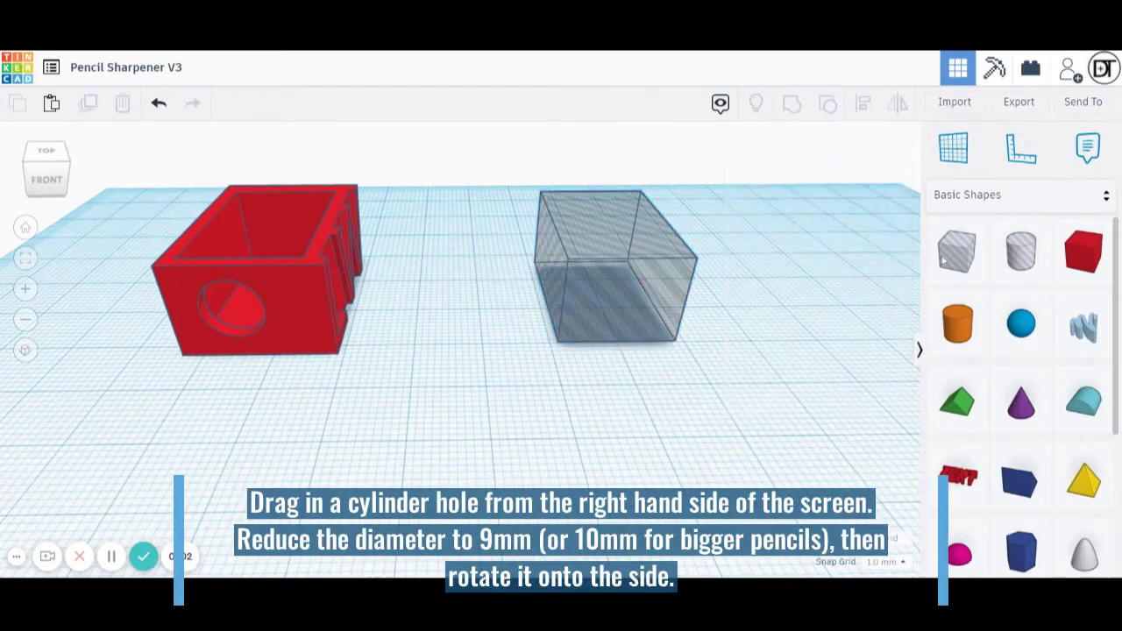
# Add a cylinder hole, reduce its diameter to 9 mm and rotate it onto its side.
pyautogui.moveTo(1021, 252); pyautogui.dragTo(491, 420)
pyautogui.moveTo(739, 386); pyautogui.dragTo(411, 353, button='right')
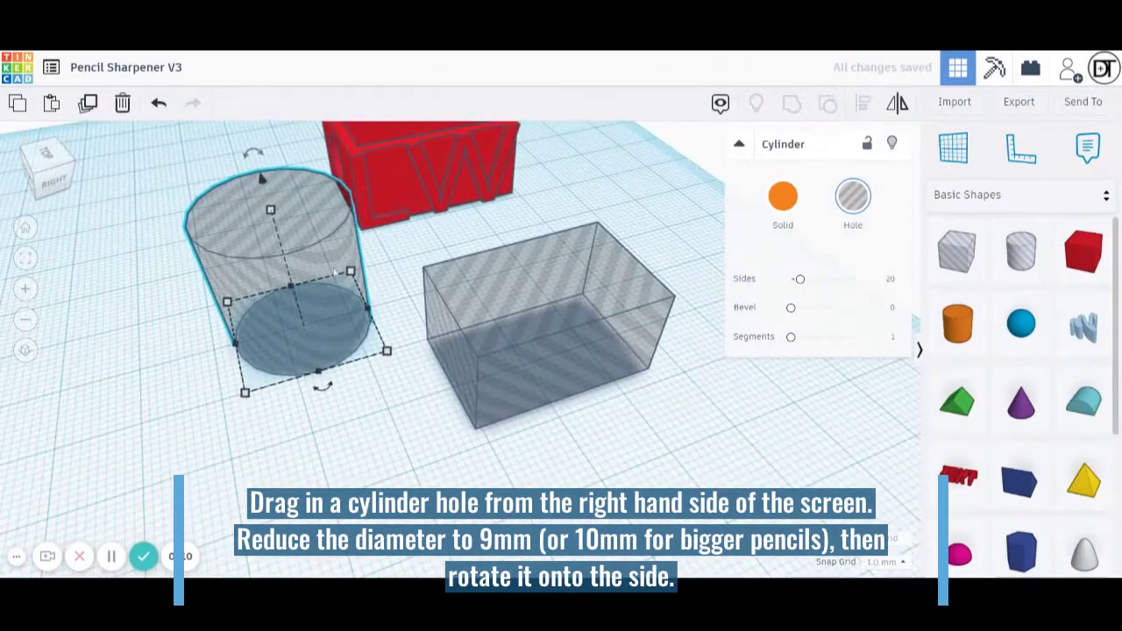
pyautogui.moveTo(367, 307); pyautogui.dragTo(297, 326)
pyautogui.moveTo(278, 386); pyautogui.dragTo(266, 332)
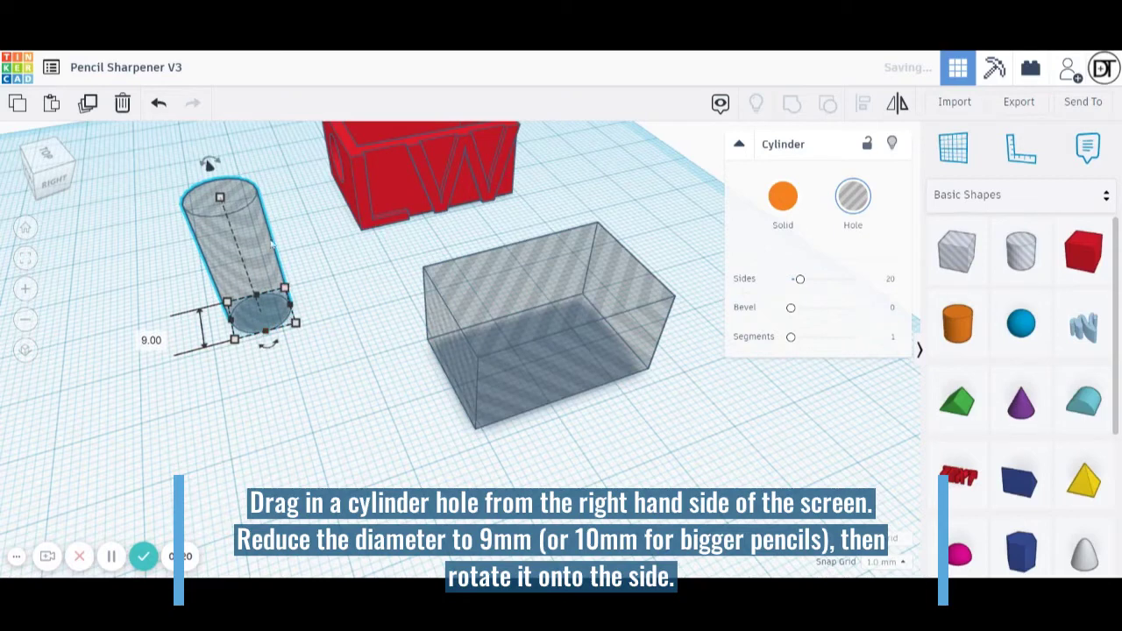
pyautogui.moveTo(227, 162); pyautogui.dragTo(186, 261)
# Position the cylinder hole inside the box hole so it sticks out of the front, and lower it to 3 mm above the workplane.
pyautogui.moveTo(280, 345); pyautogui.dragTo(521, 319, button='right')
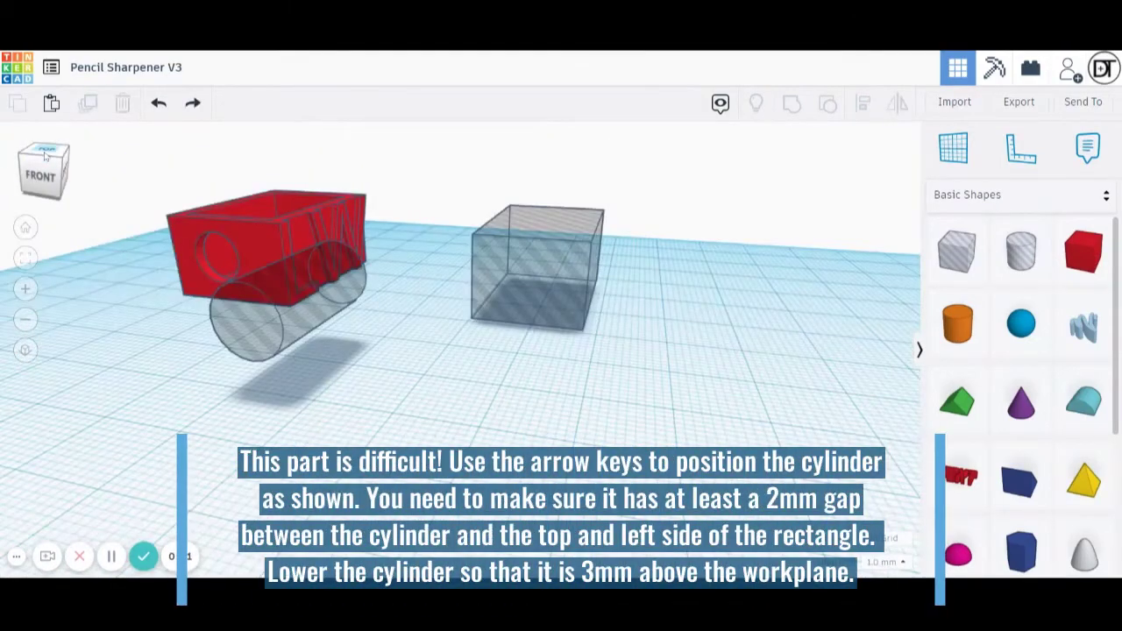
pyautogui.click(45, 154)
pyautogui.click(377, 519)
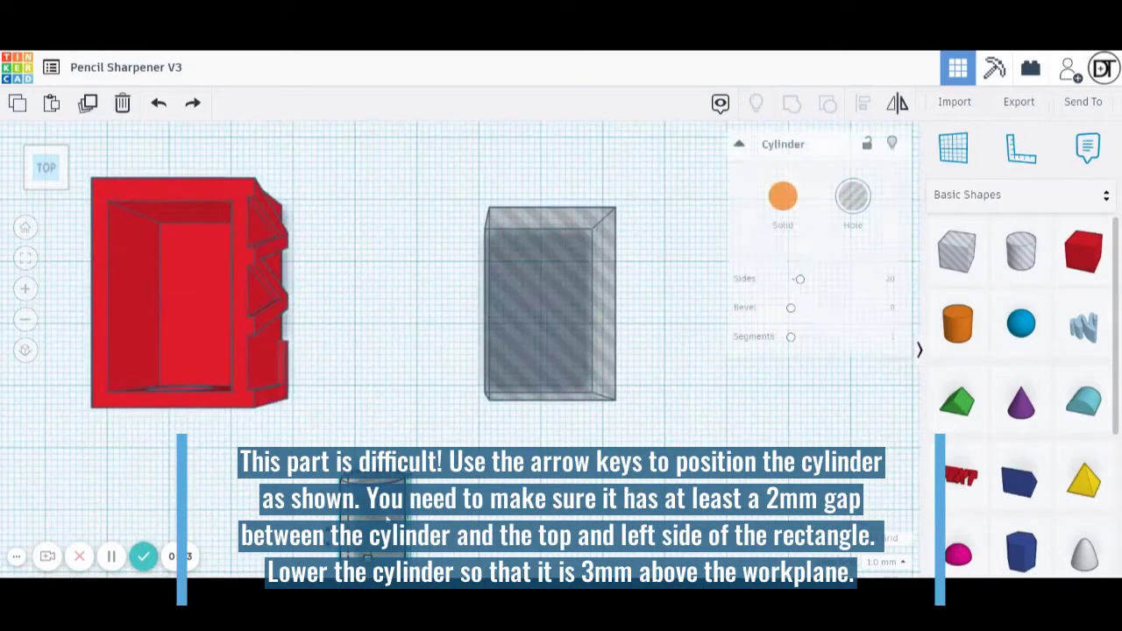
pyautogui.moveTo(377, 519); pyautogui.dragTo(545, 367)
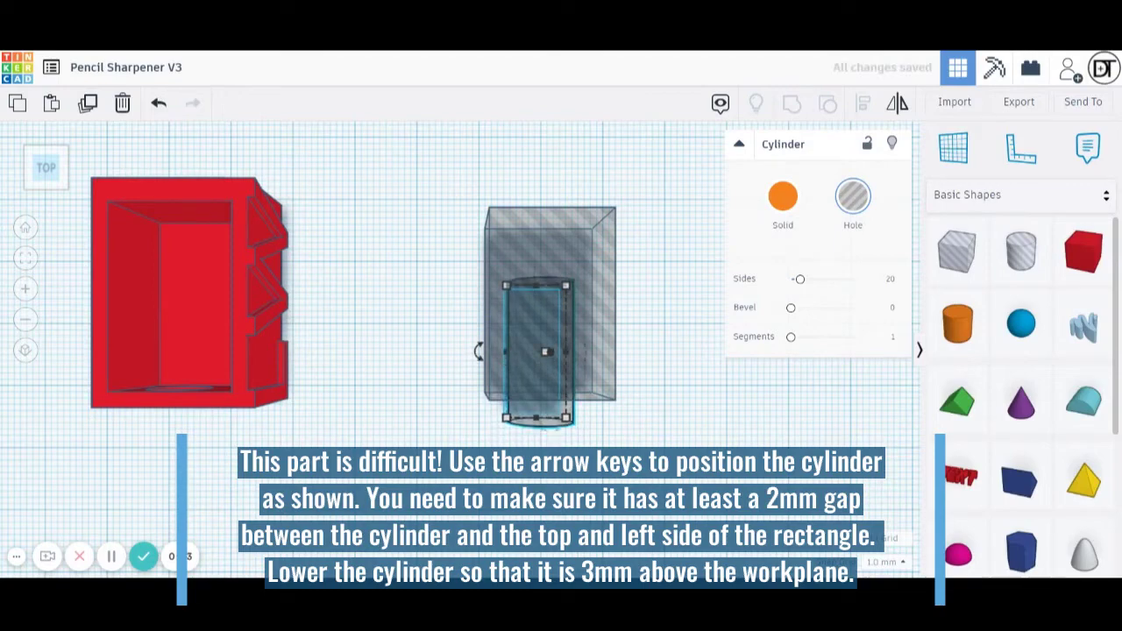
pyautogui.moveTo(585, 461); pyautogui.dragTo(465, 283, button='right')
pyautogui.moveTo(517, 254); pyautogui.dragTo(515, 270)
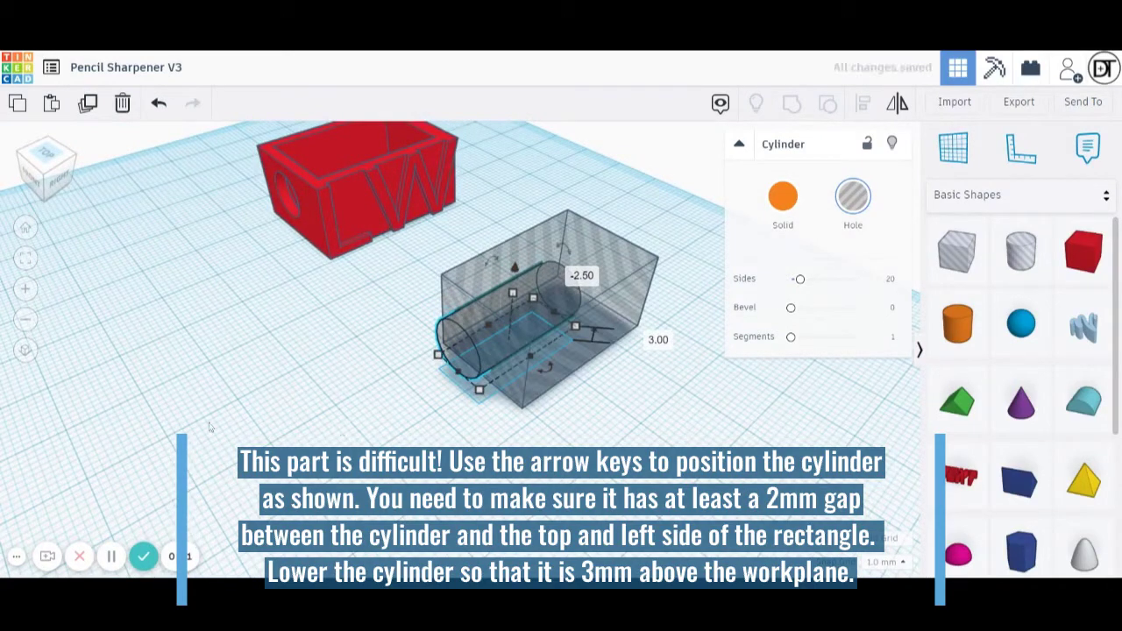
pyautogui.click(244, 419)
# Add a solid box next to the holes and size it 31 mm long, 21 mm wide and 14 mm high.
pyautogui.moveTo(414, 421); pyautogui.dragTo(578, 392, button='right')
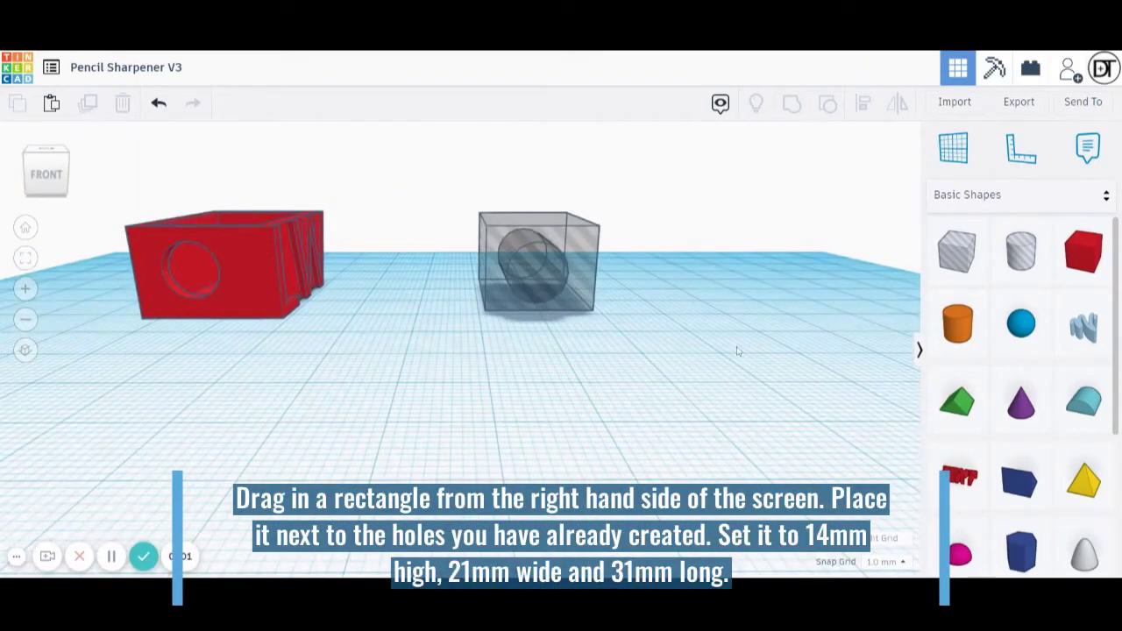
pyautogui.moveTo(1079, 265); pyautogui.dragTo(712, 303)
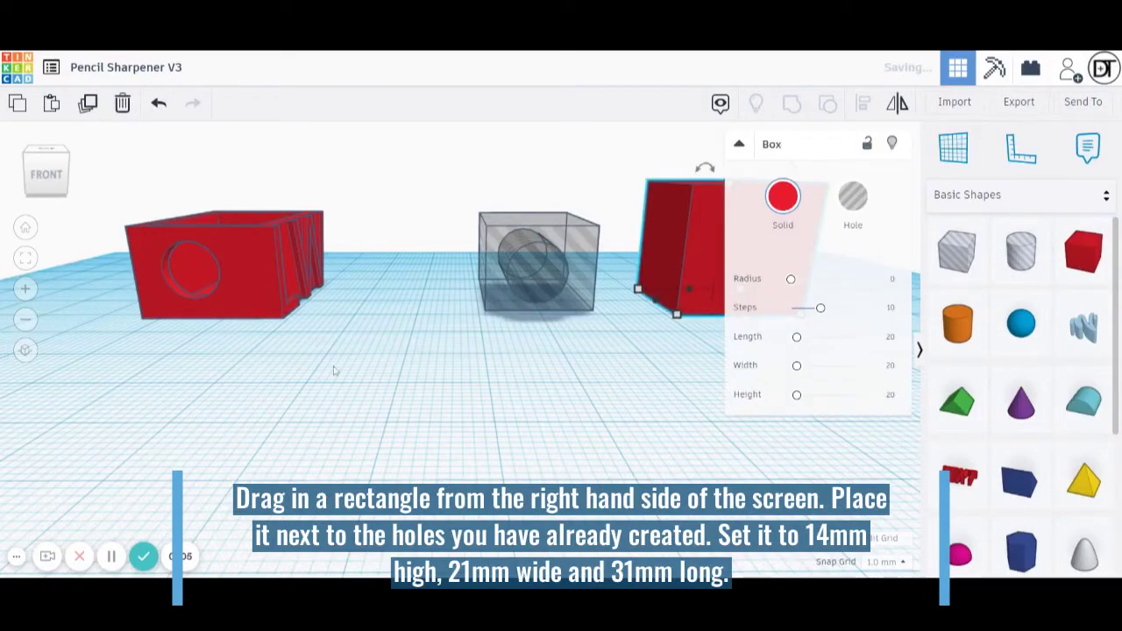
pyautogui.scroll(-5, 326, 388)
pyautogui.moveTo(326, 387); pyautogui.dragTo(398, 376, button='right')
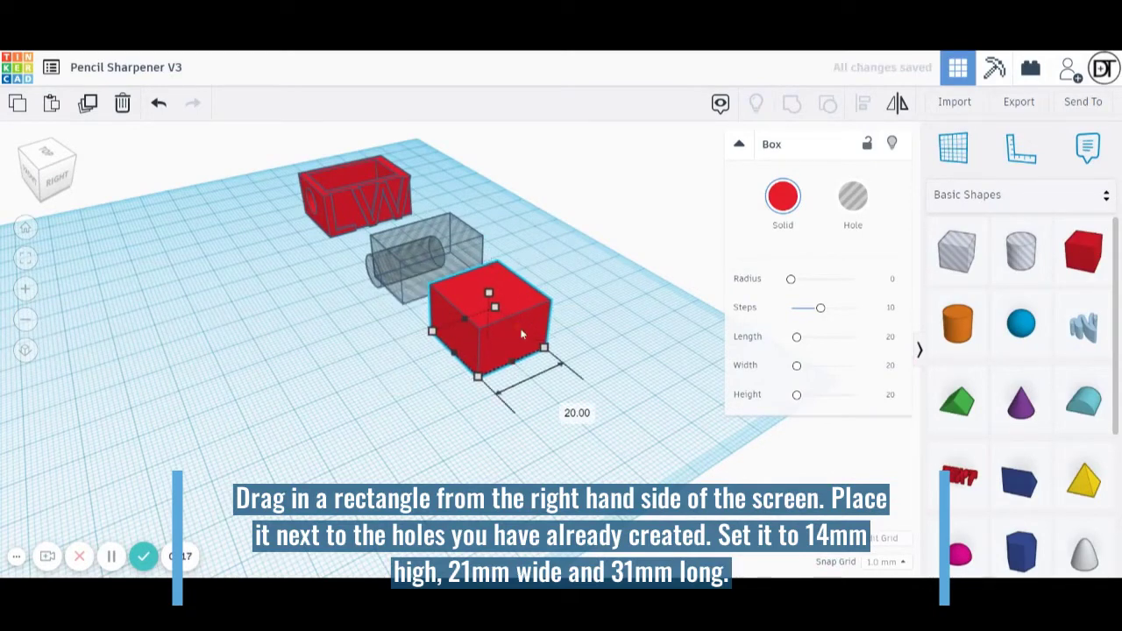
pyautogui.moveTo(532, 330); pyautogui.dragTo(546, 325)
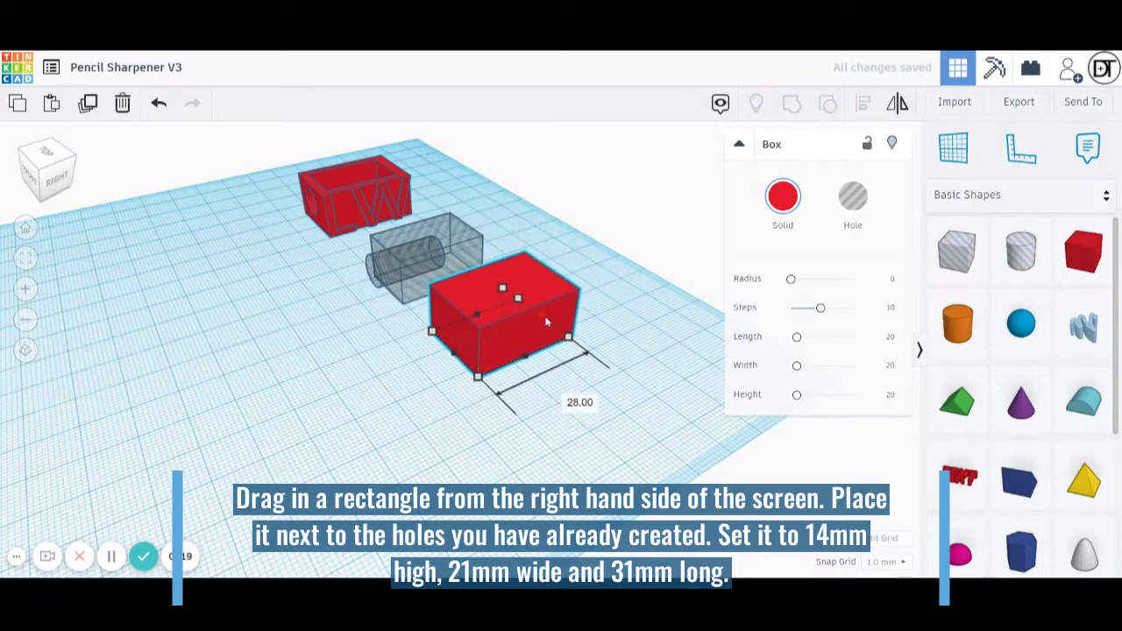
# Move the solid box over the holes, leaving a 2 mm border around the box hole and the cylinder protruding at the front.
pyautogui.moveTo(513, 407); pyautogui.dragTo(766, 424, button='right')
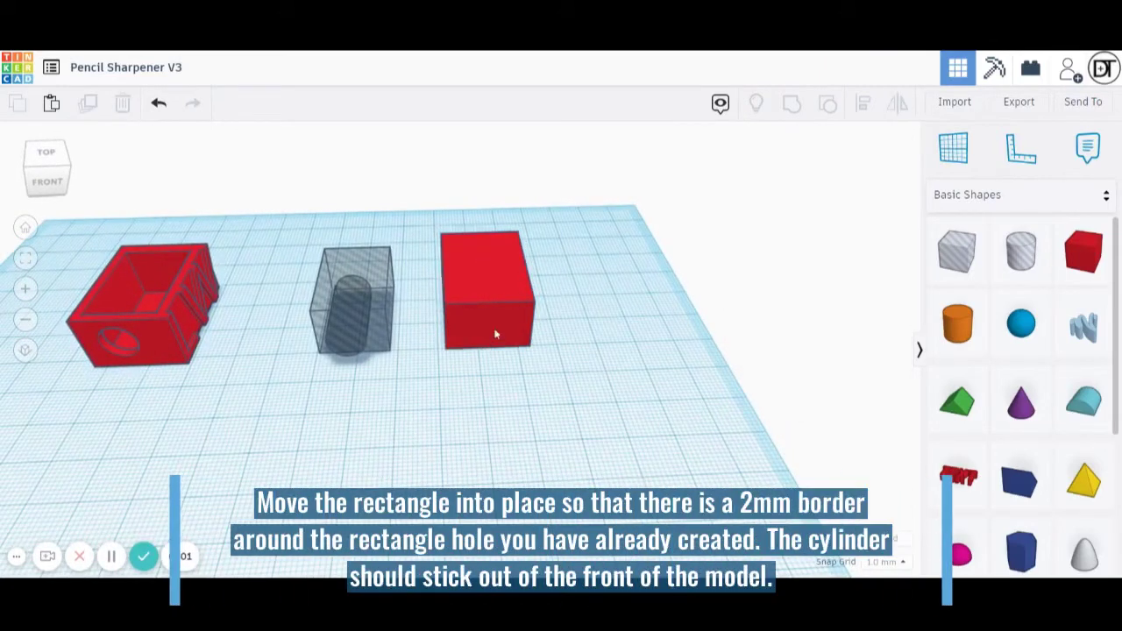
pyautogui.moveTo(495, 334); pyautogui.dragTo(356, 348)
pyautogui.moveTo(451, 299); pyautogui.dragTo(567, 296, button='right')
pyautogui.scroll(1, 351, 389)
pyautogui.scroll(3, 395, 385)
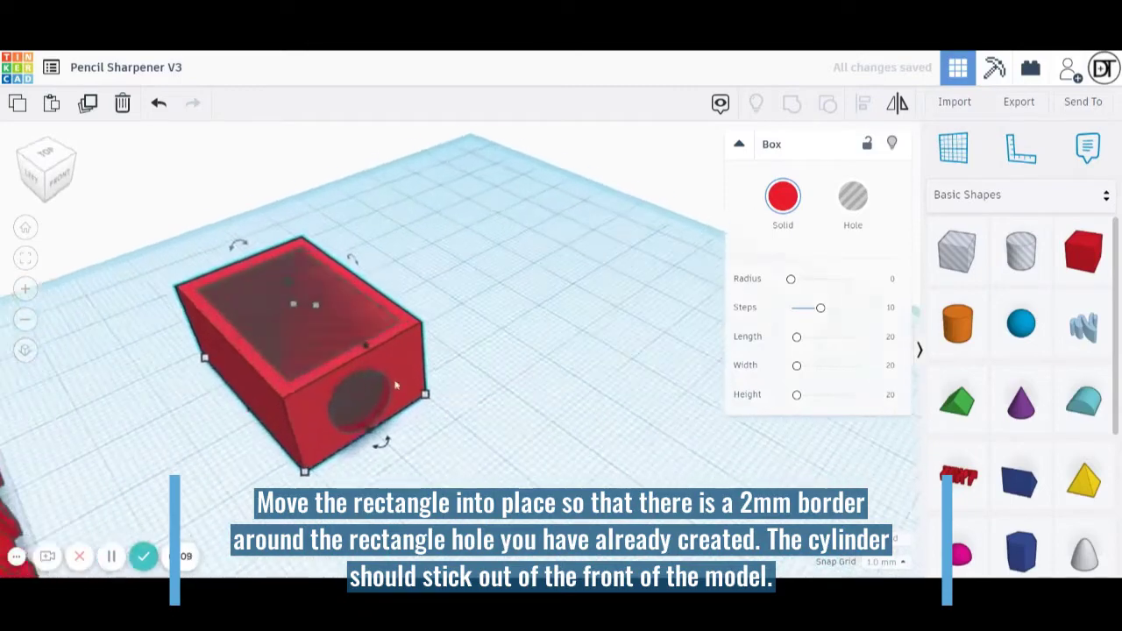
pyautogui.moveTo(506, 369); pyautogui.dragTo(764, 326, button='middle')
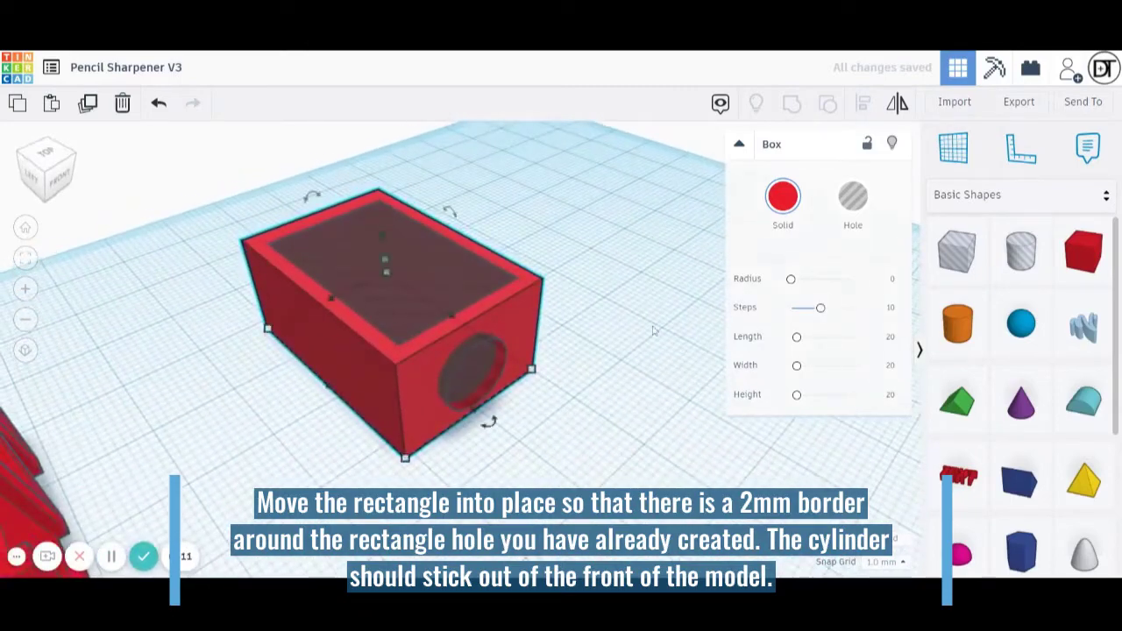
pyautogui.moveTo(540, 272); pyautogui.dragTo(414, 235, button='right')
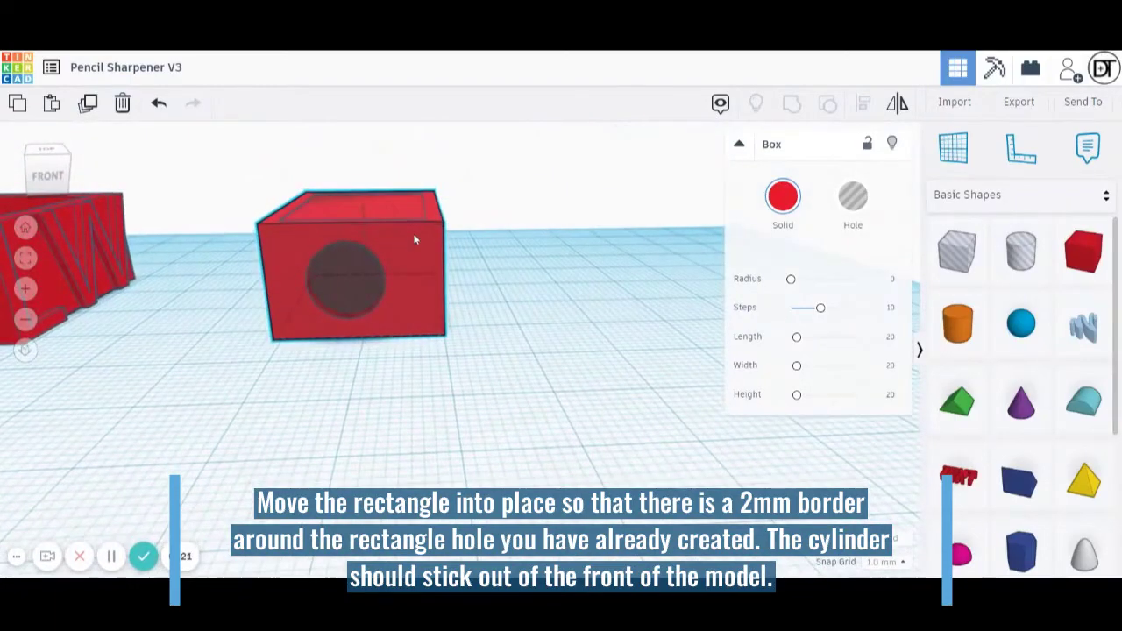
pyautogui.moveTo(527, 297); pyautogui.dragTo(418, 324, button='right')
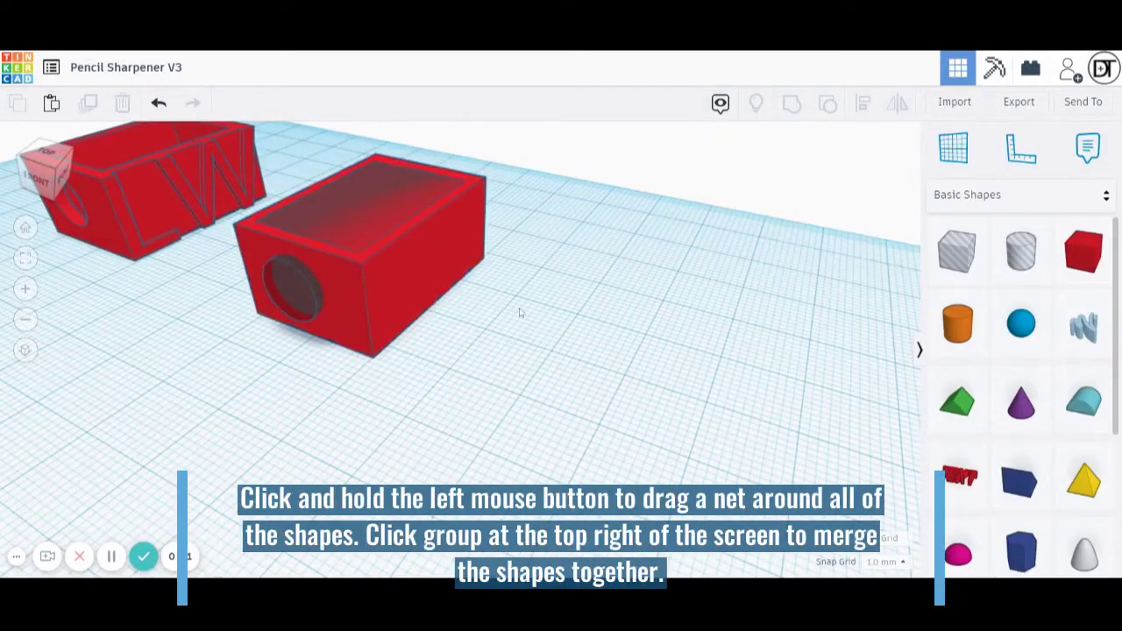
# Group the solid box with the box hole and cylinder hole to cut out the cavity and pencil opening.
pyautogui.moveTo(520, 312); pyautogui.dragTo(702, 303, button='right')
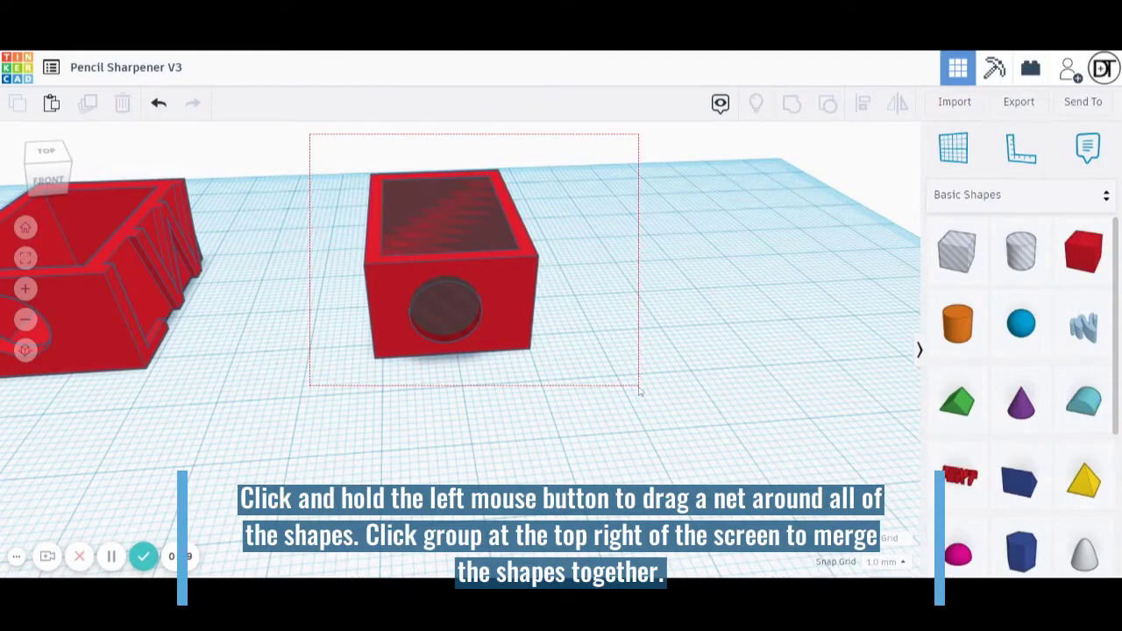
pyautogui.moveTo(639, 392); pyautogui.dragTo(641, 392)
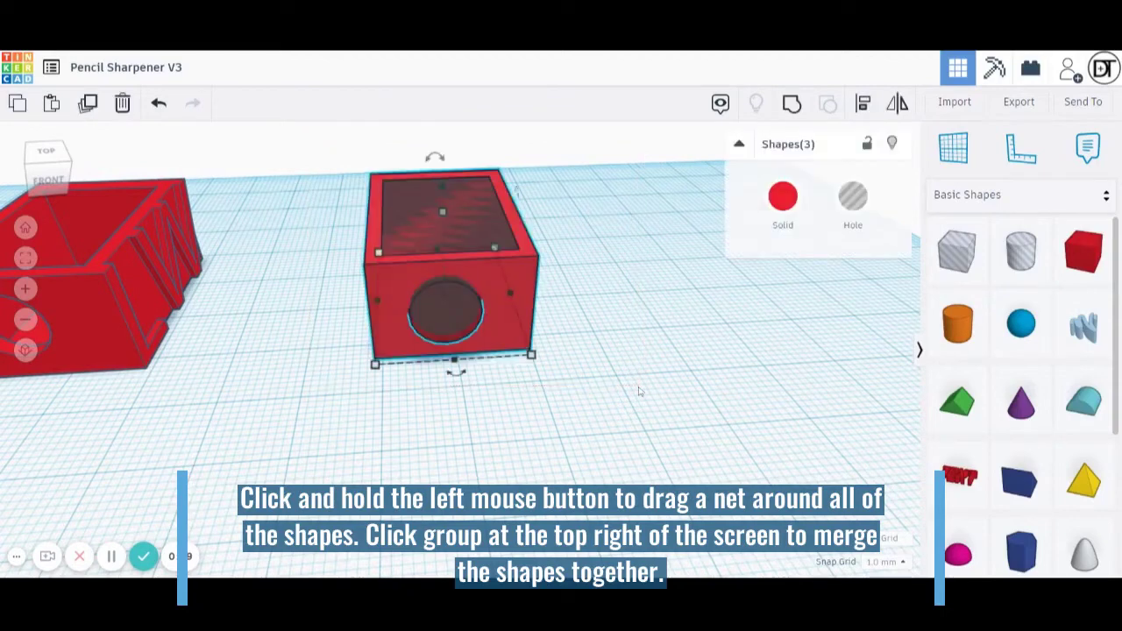
pyautogui.click(791, 109)
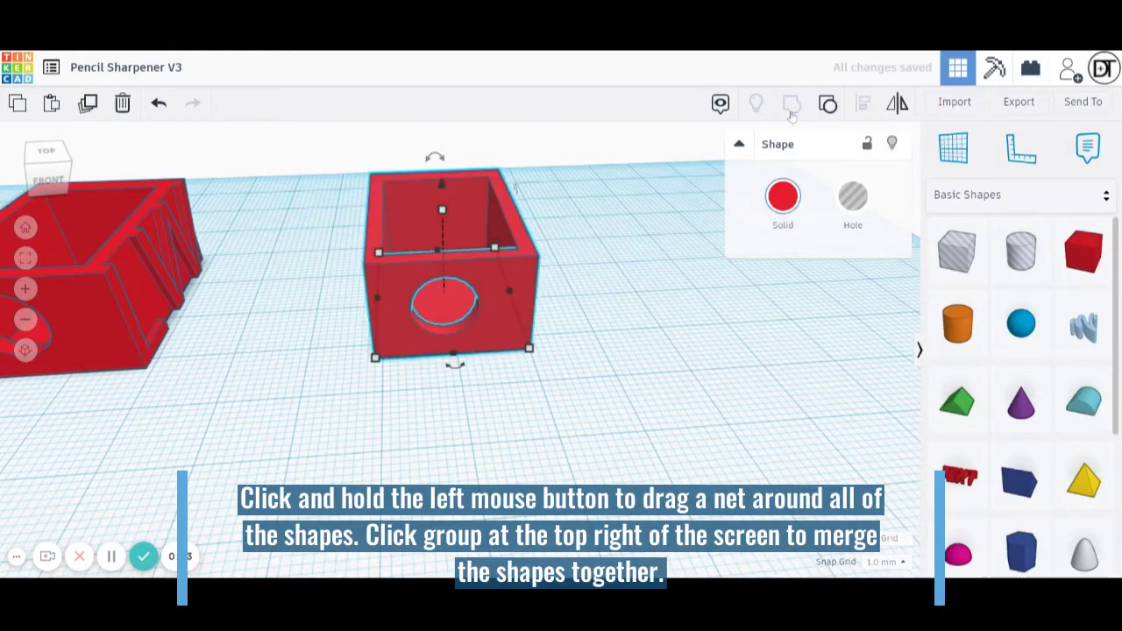
pyautogui.moveTo(679, 263); pyautogui.dragTo(623, 293, button='right')
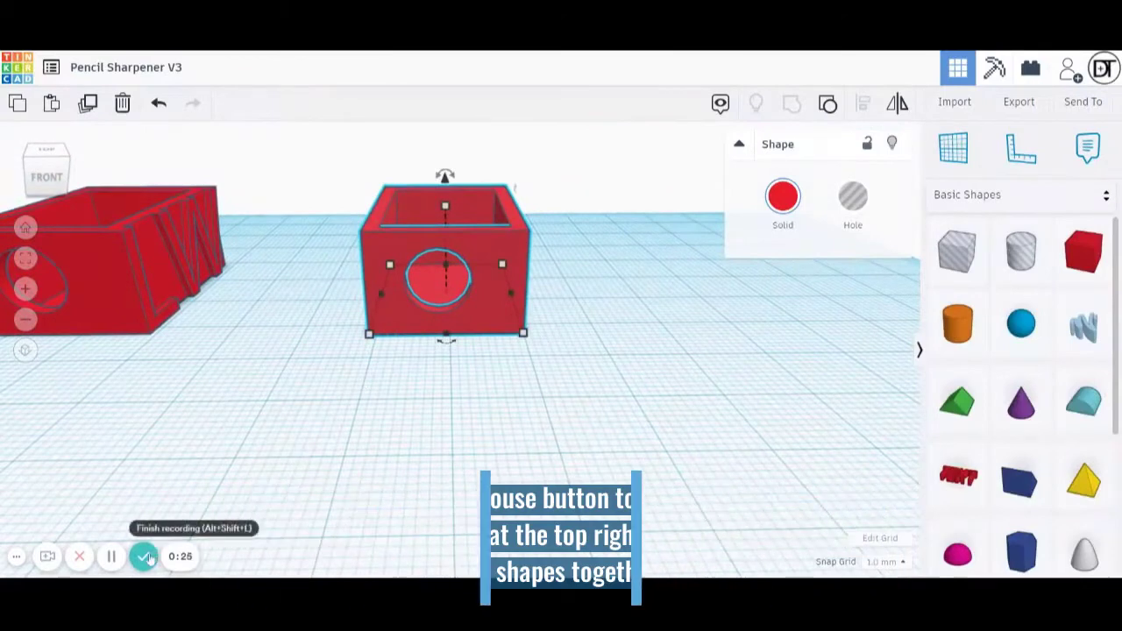
pyautogui.click(681, 458)
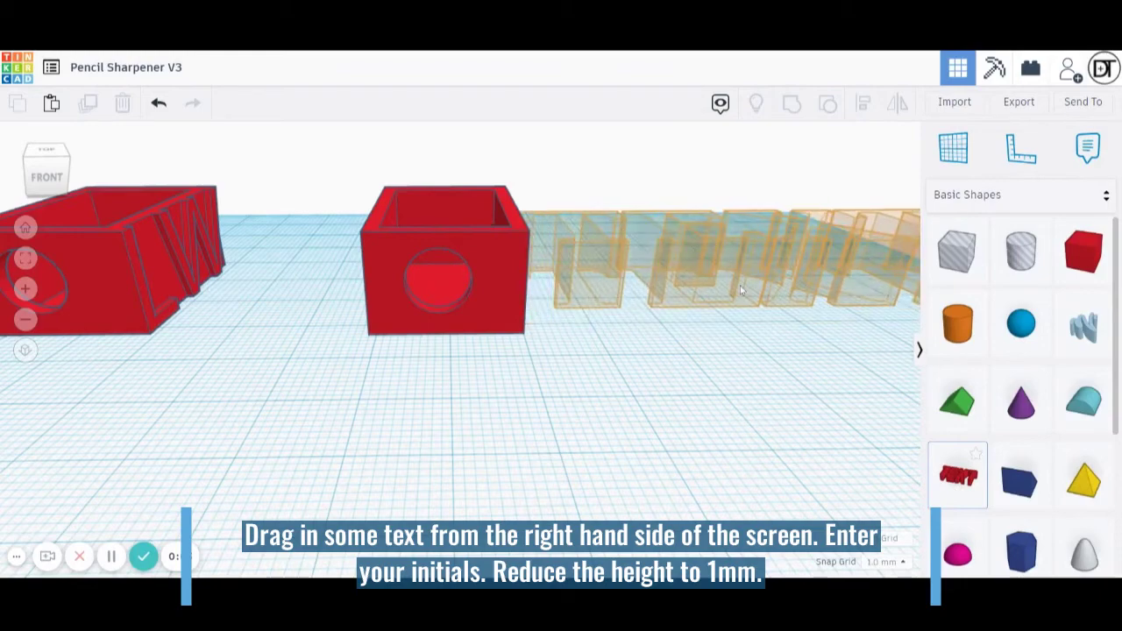
# Place a text shape beside the sharpener body and change its wording to "LW".
pyautogui.moveTo(741, 290); pyautogui.dragTo(737, 291)
pyautogui.scroll(-2, 402, 314)
pyautogui.scroll(-1, 460, 349)
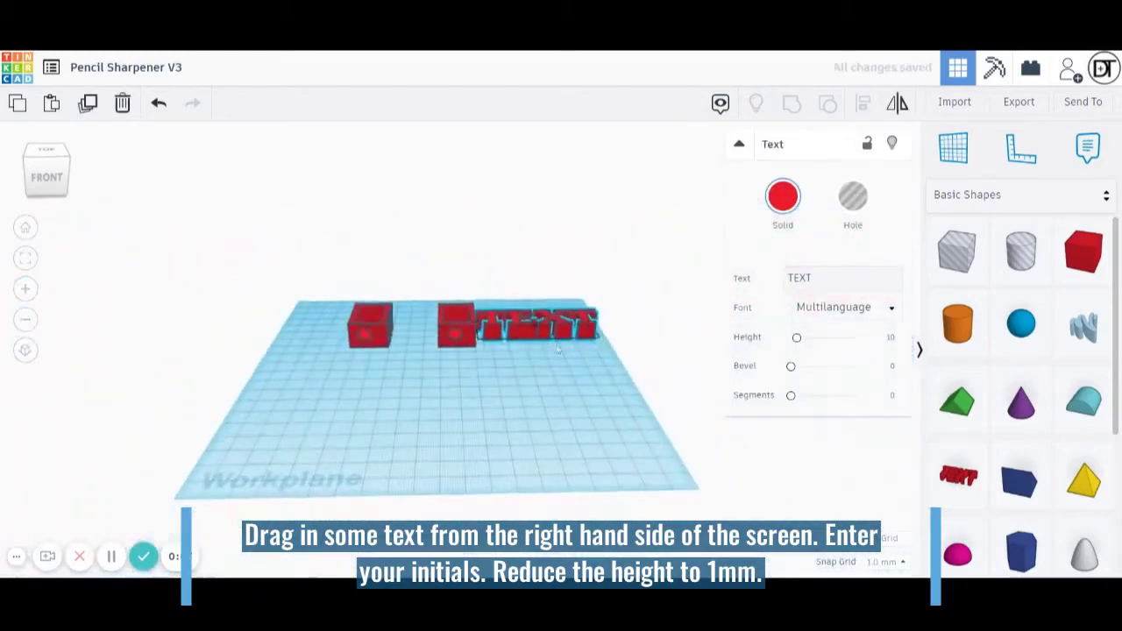
pyautogui.moveTo(499, 338); pyautogui.dragTo(436, 384, button='right')
pyautogui.click(802, 277)
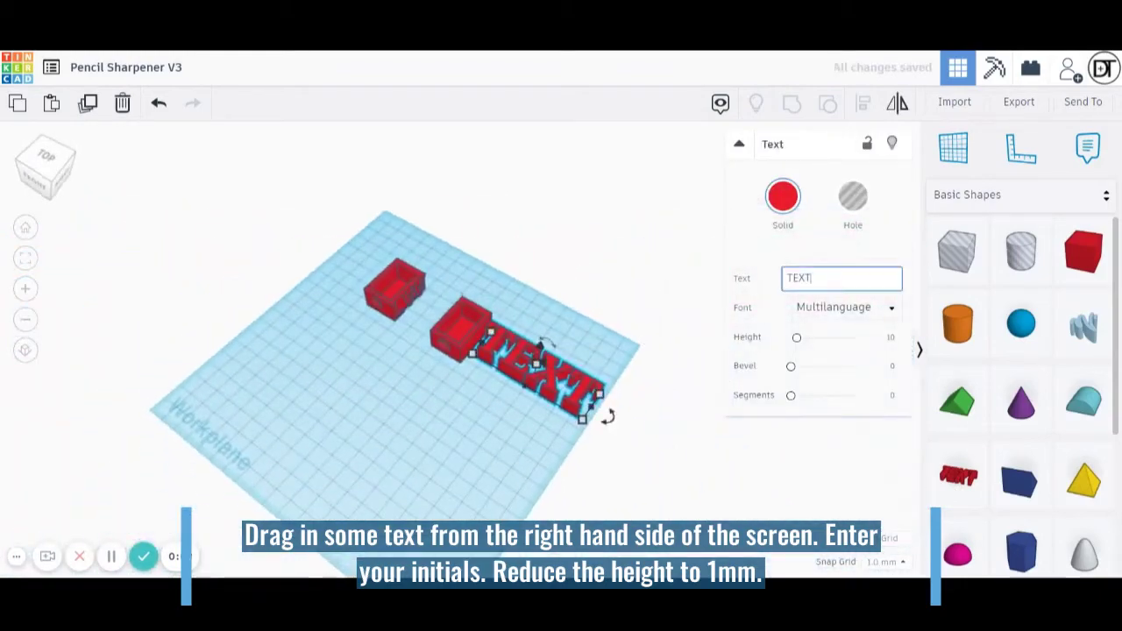
pyautogui.press('BackSpace')
pyautogui.press('BackSpace')
pyautogui.press('BackSpace')
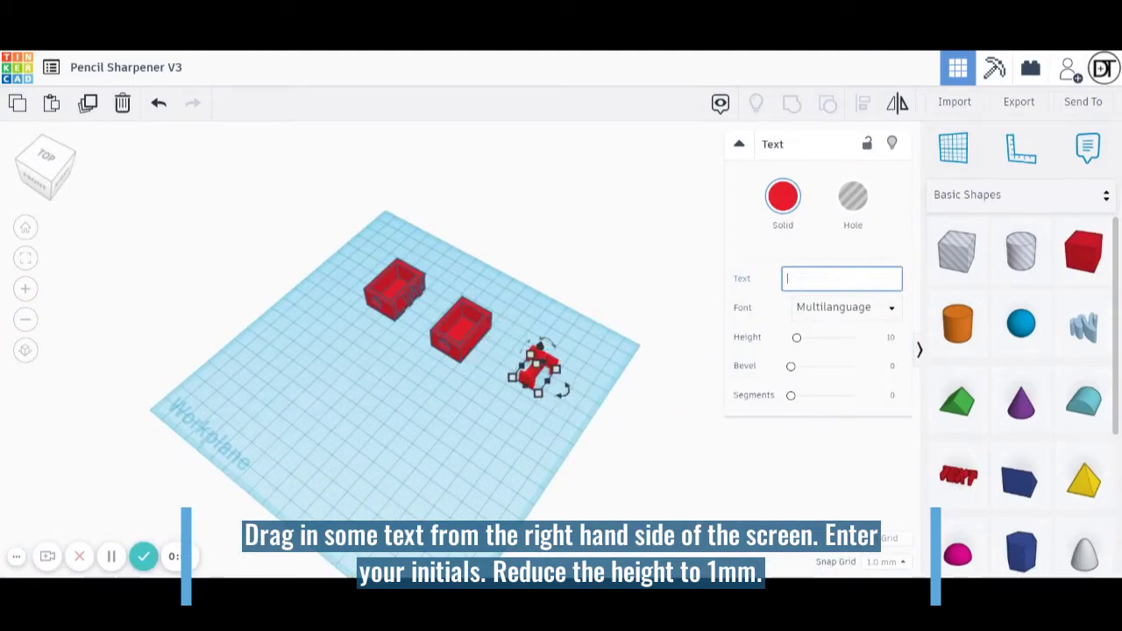
pyautogui.write('LW')
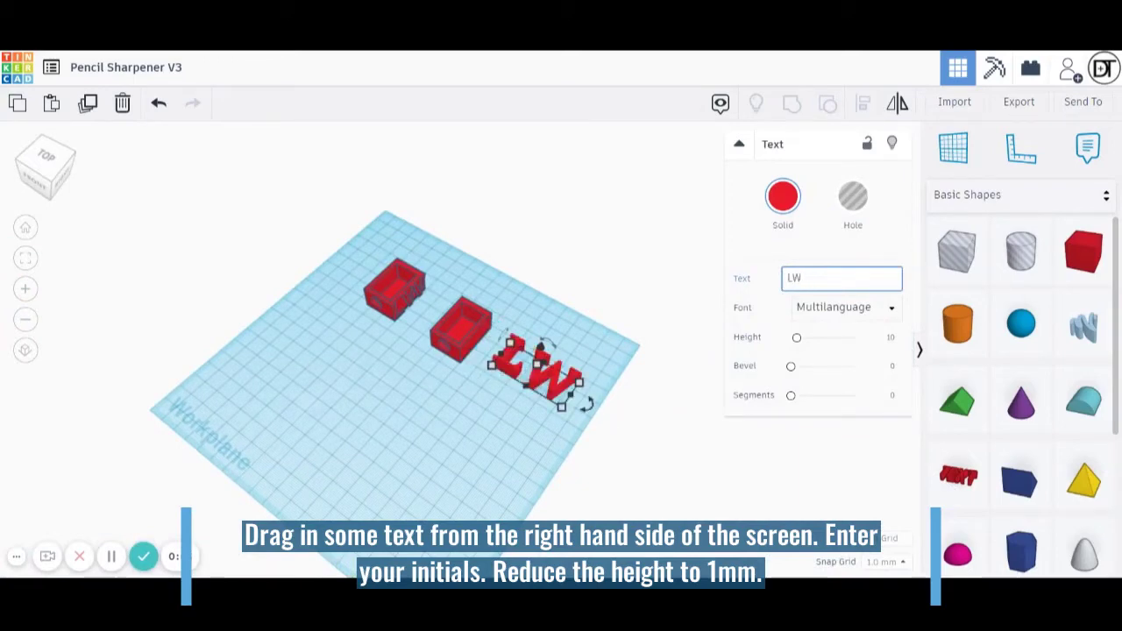
# Switch the text's font to Sans and set its height to 1 mm.
pyautogui.click(837, 308)
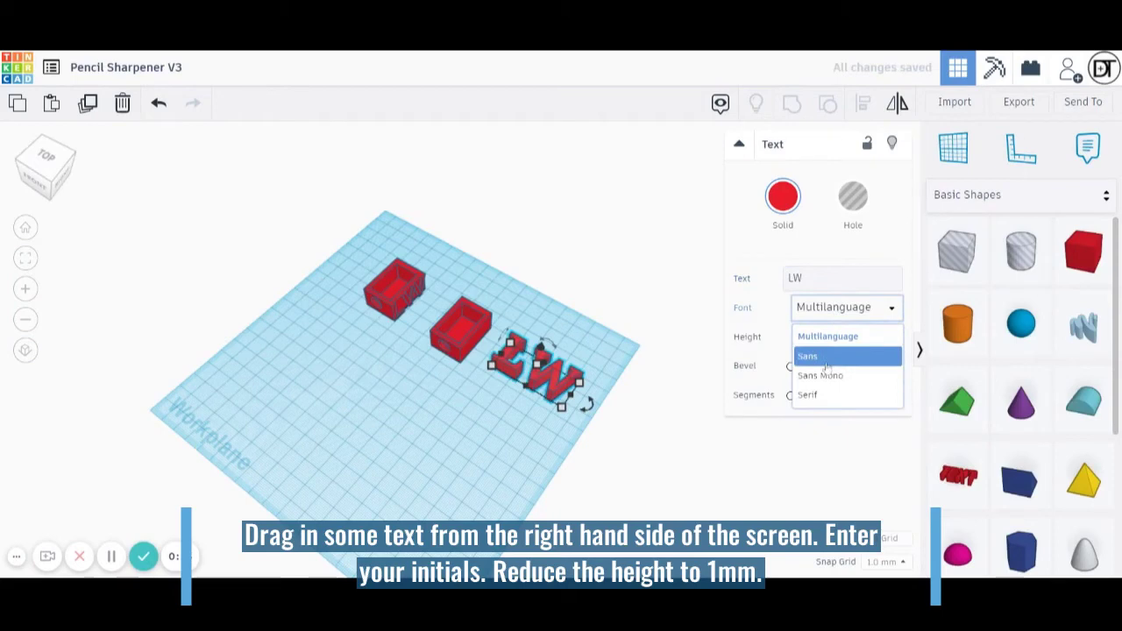
pyautogui.click(827, 358)
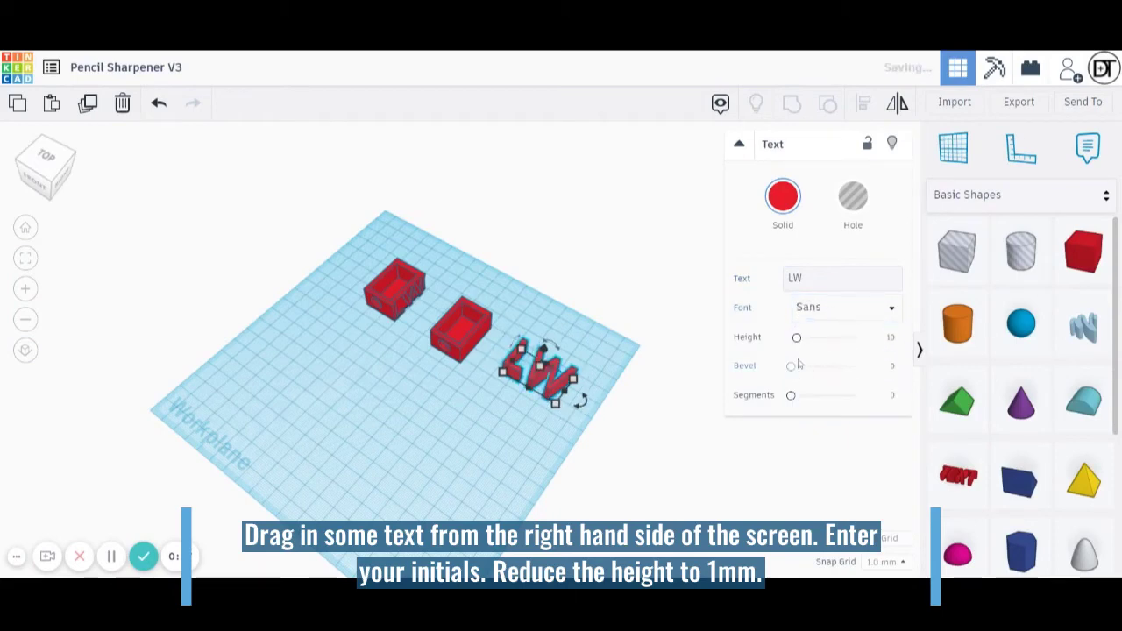
pyautogui.click(895, 340)
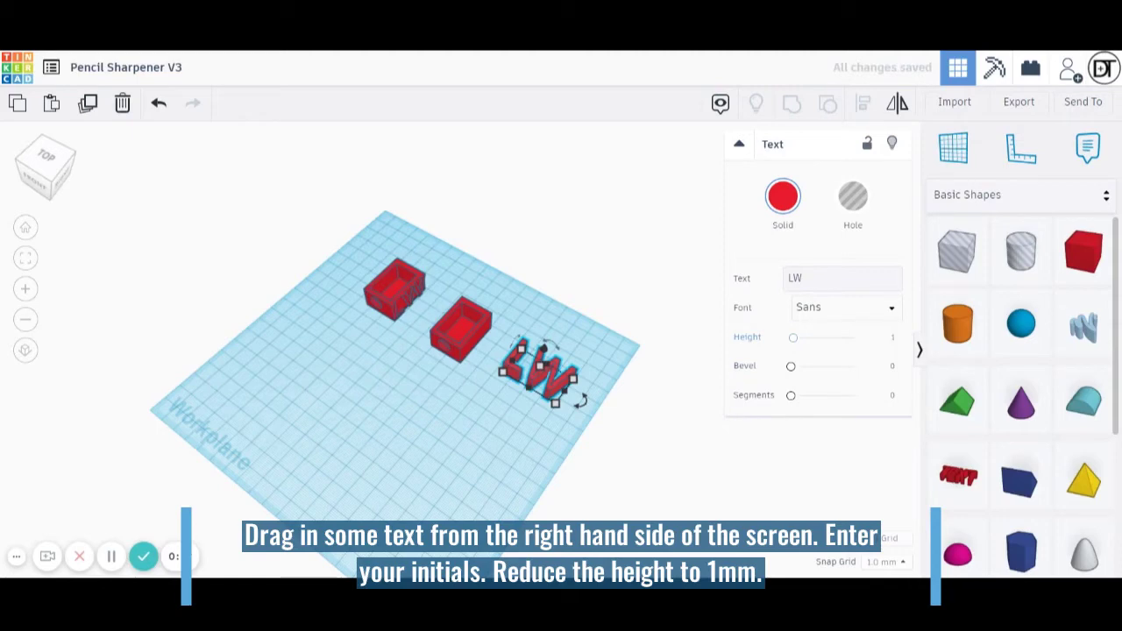
pyautogui.press('Return')
pyautogui.click(586, 436)
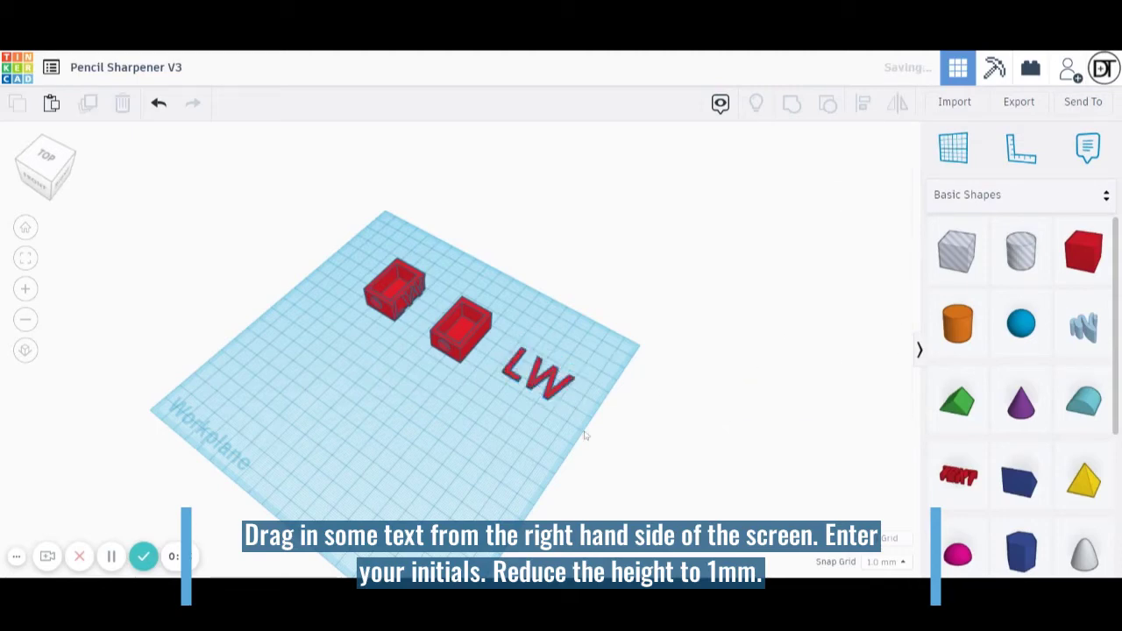
# Rotate the LW text by 90 degrees so it stands upright on the workplane.
pyautogui.scroll(5, 566, 443)
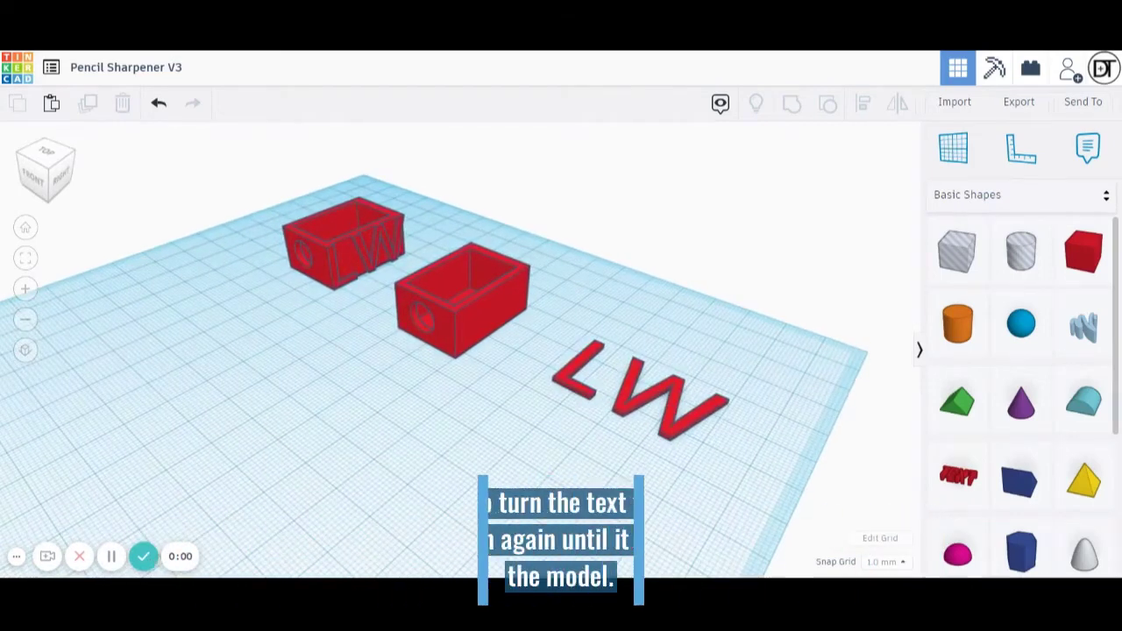
pyautogui.click(664, 396)
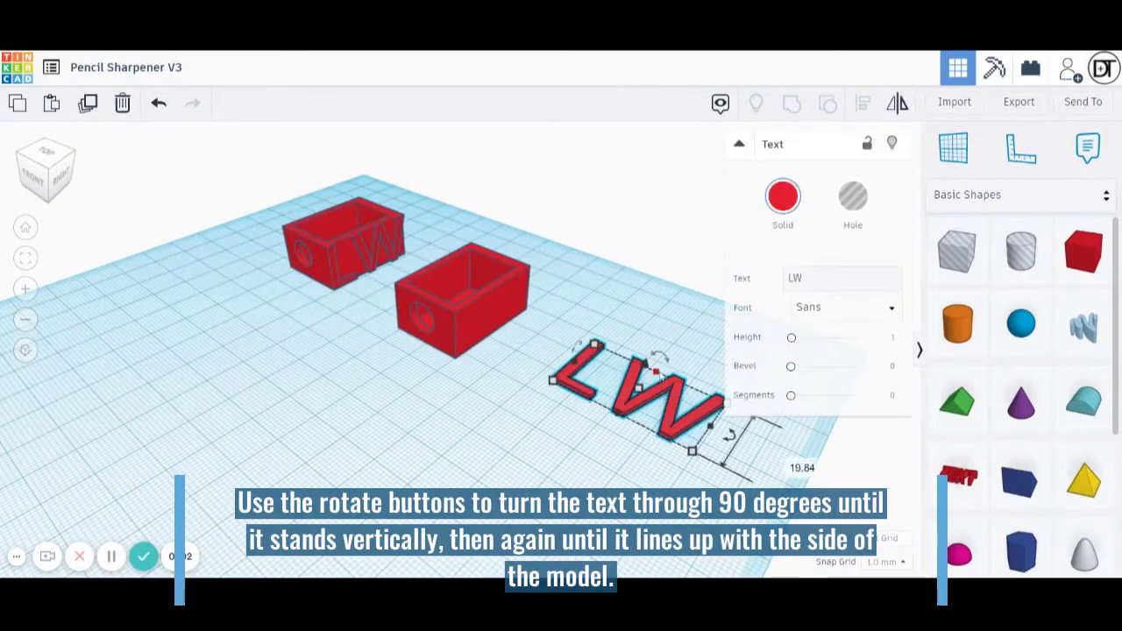
pyautogui.moveTo(660, 360)
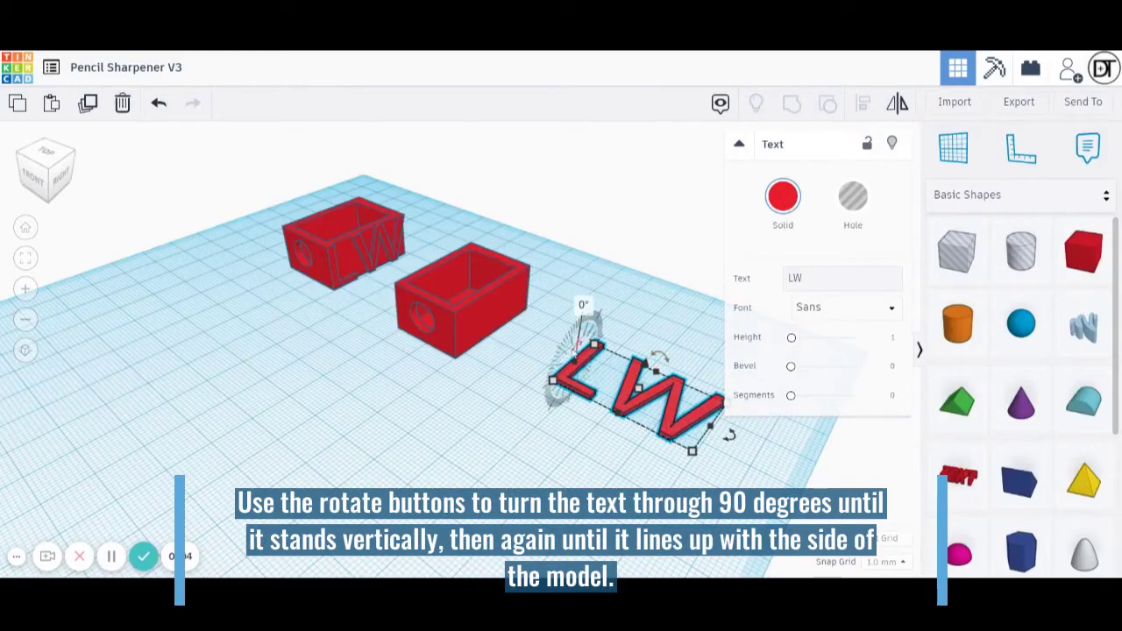
pyautogui.moveTo(642, 406); pyautogui.dragTo(639, 406)
pyautogui.moveTo(641, 404); pyautogui.dragTo(450, 349, button='right')
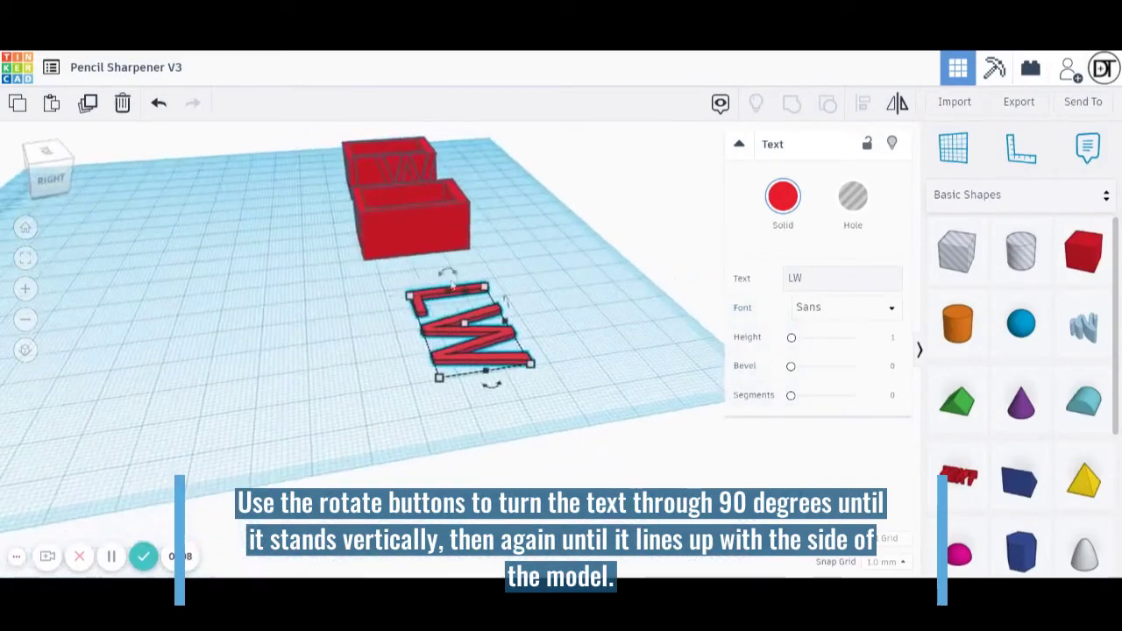
pyautogui.moveTo(446, 261); pyautogui.dragTo(419, 295)
pyautogui.moveTo(416, 417); pyautogui.dragTo(522, 423, button='right')
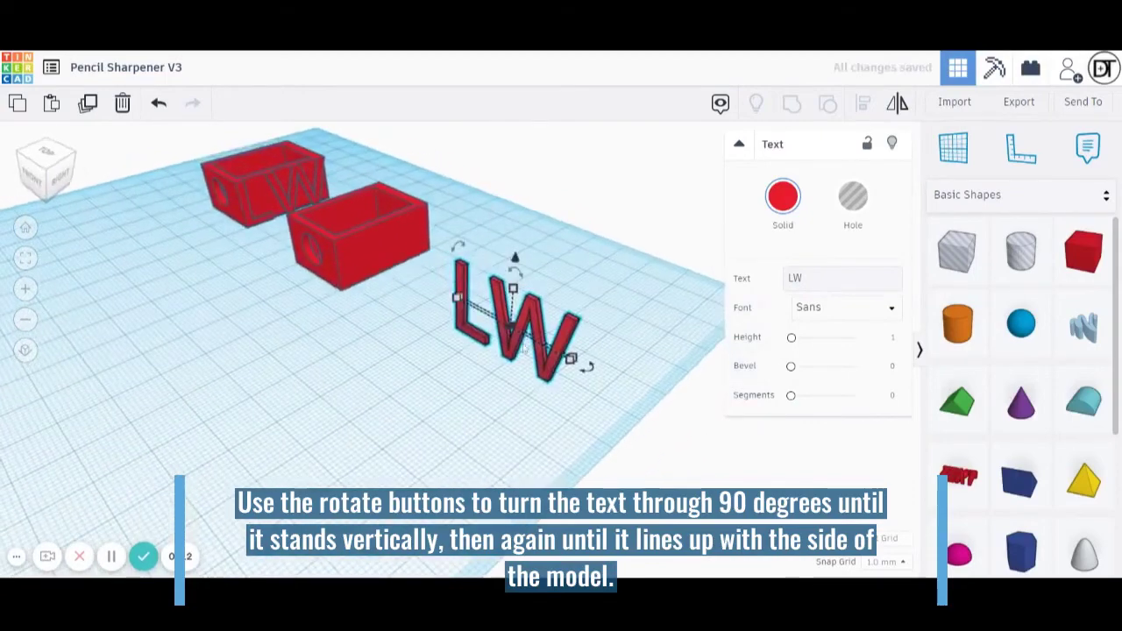
# Turn the upright LW text 90 degrees so it runs parallel to the body's long side, and move it close to that side.
pyautogui.moveTo(585, 371)
pyautogui.moveTo(586, 375); pyautogui.dragTo(552, 312)
pyautogui.moveTo(580, 405); pyautogui.dragTo(448, 404, button='right')
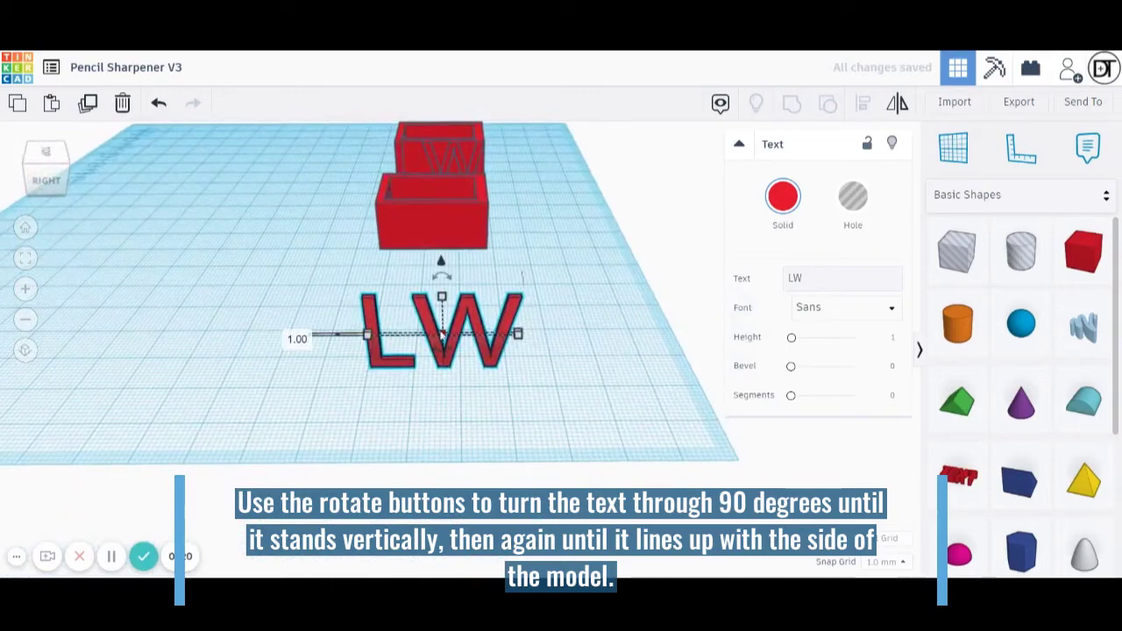
pyautogui.moveTo(432, 322); pyautogui.dragTo(433, 248)
pyautogui.moveTo(441, 336); pyautogui.dragTo(607, 329, button='right')
pyautogui.moveTo(278, 252); pyautogui.dragTo(648, 384, button='right')
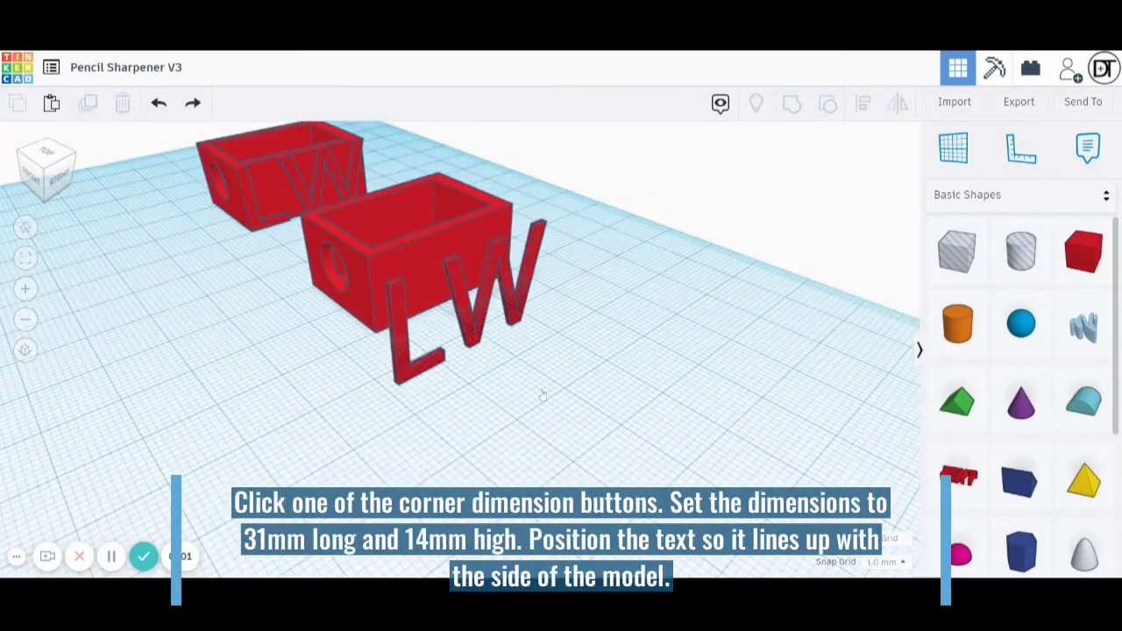
# Resize the LW text to 31 mm long and 14 mm high.
pyautogui.click(394, 313)
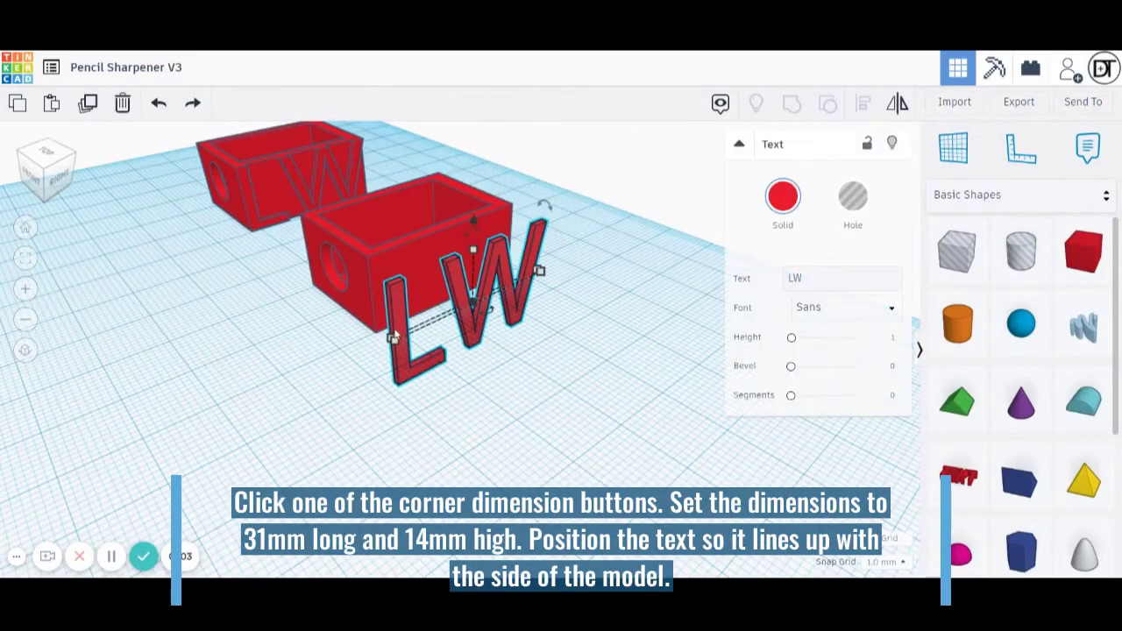
pyautogui.click(395, 345)
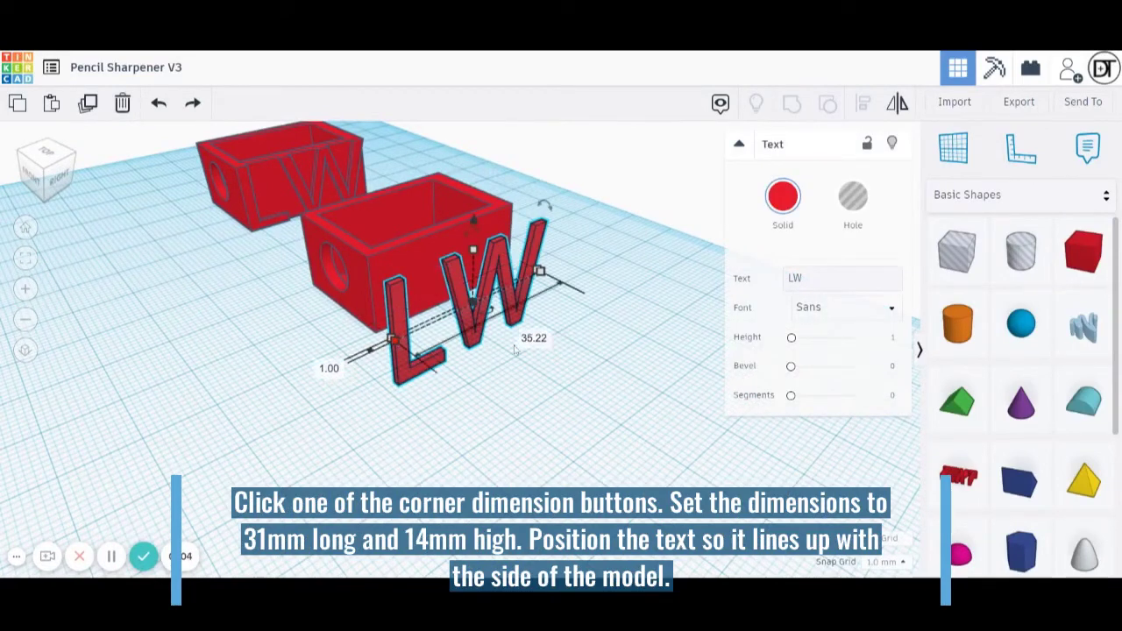
pyautogui.click(533, 341)
pyautogui.write('3')
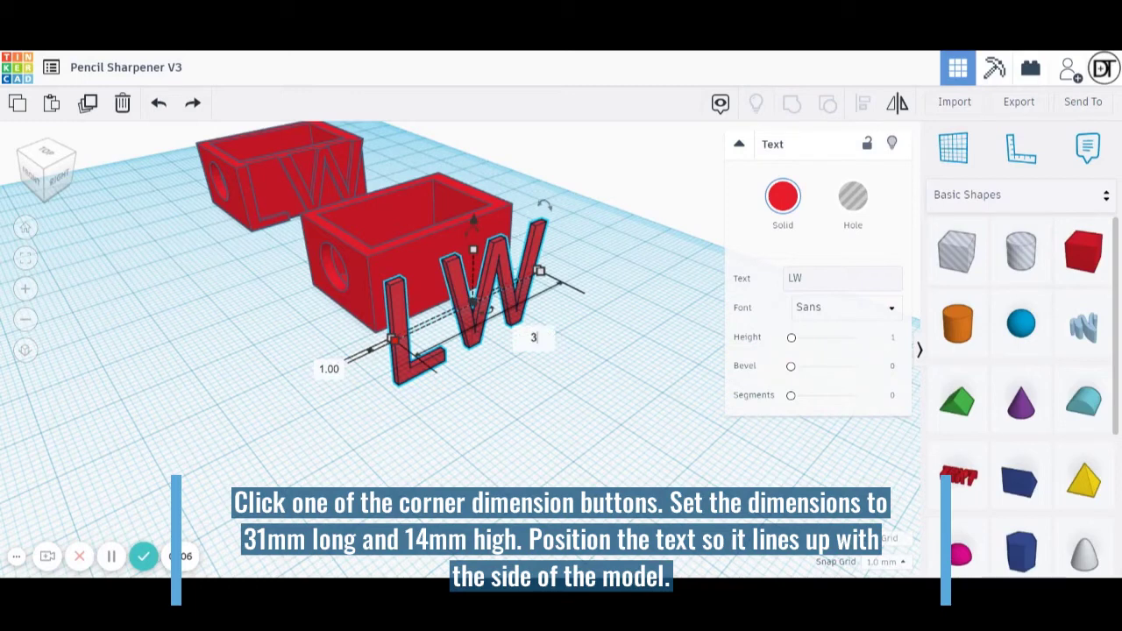
pyautogui.write('1')
pyautogui.press('Return')
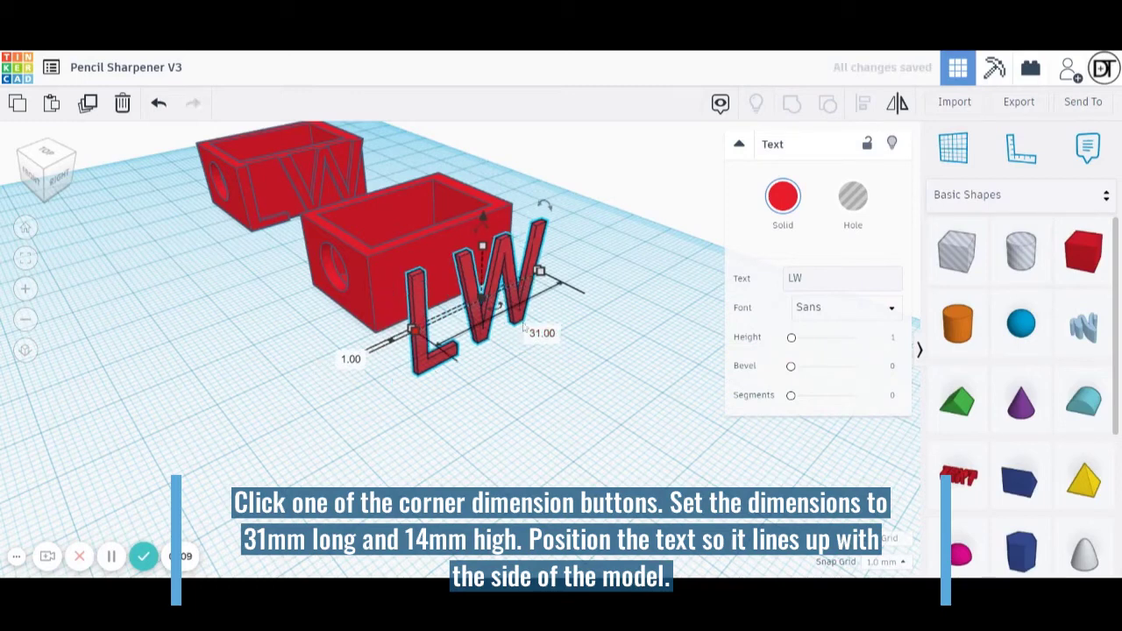
pyautogui.click(482, 251)
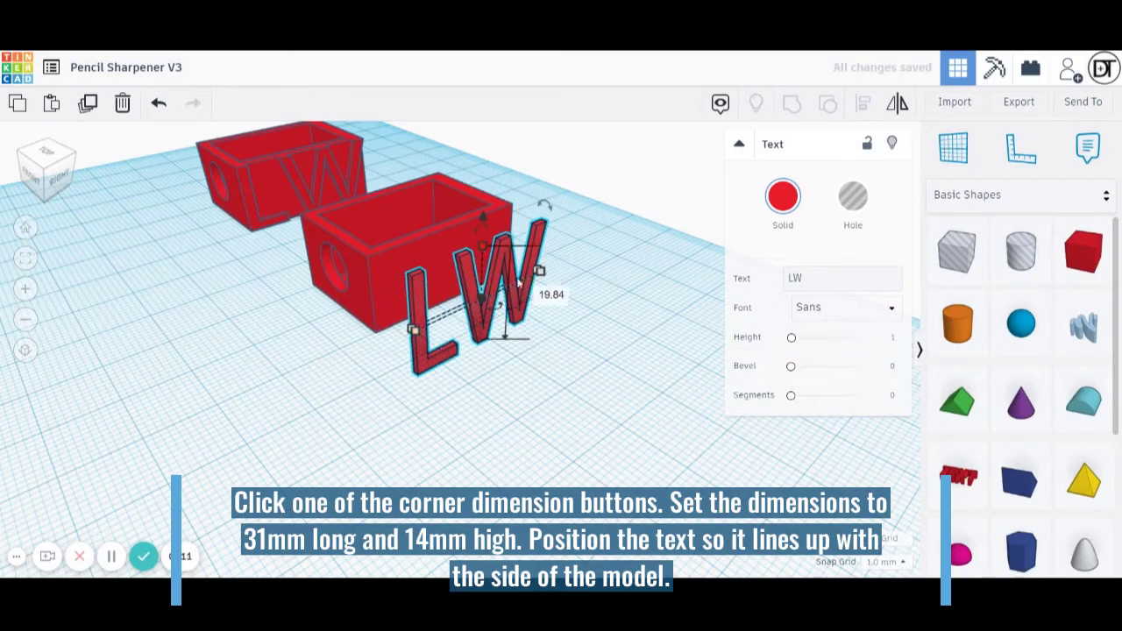
pyautogui.click(551, 296)
pyautogui.write('14')
pyautogui.press('Return')
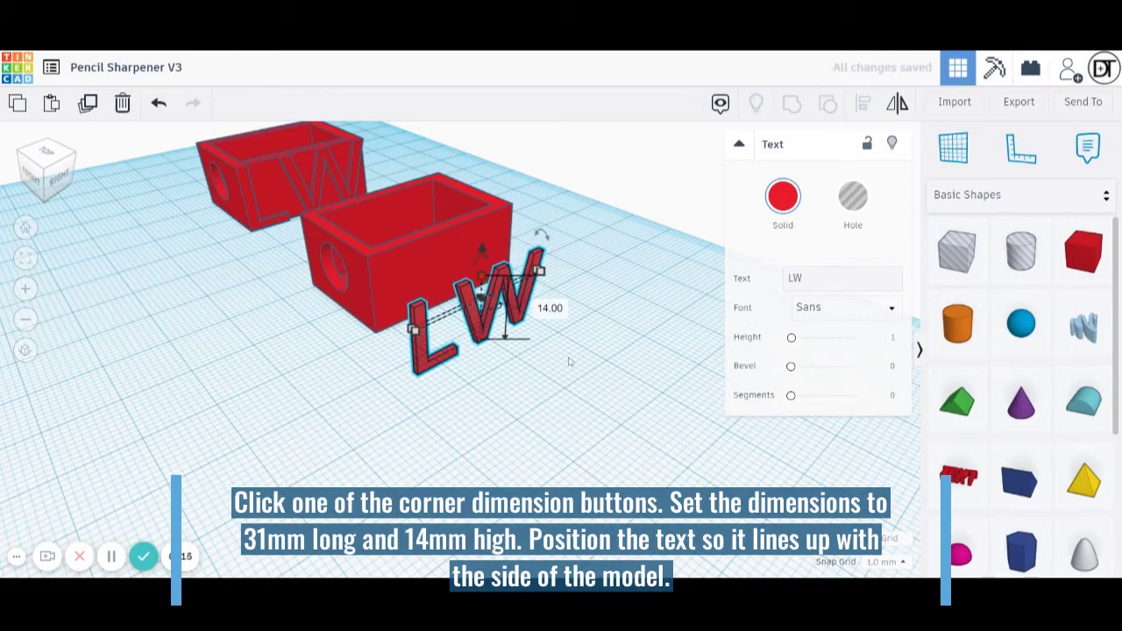
# Move the LW text against the long side of the sharpener body, lining up its ends with the body's ends.
pyautogui.moveTo(562, 360); pyautogui.dragTo(438, 343, button='right')
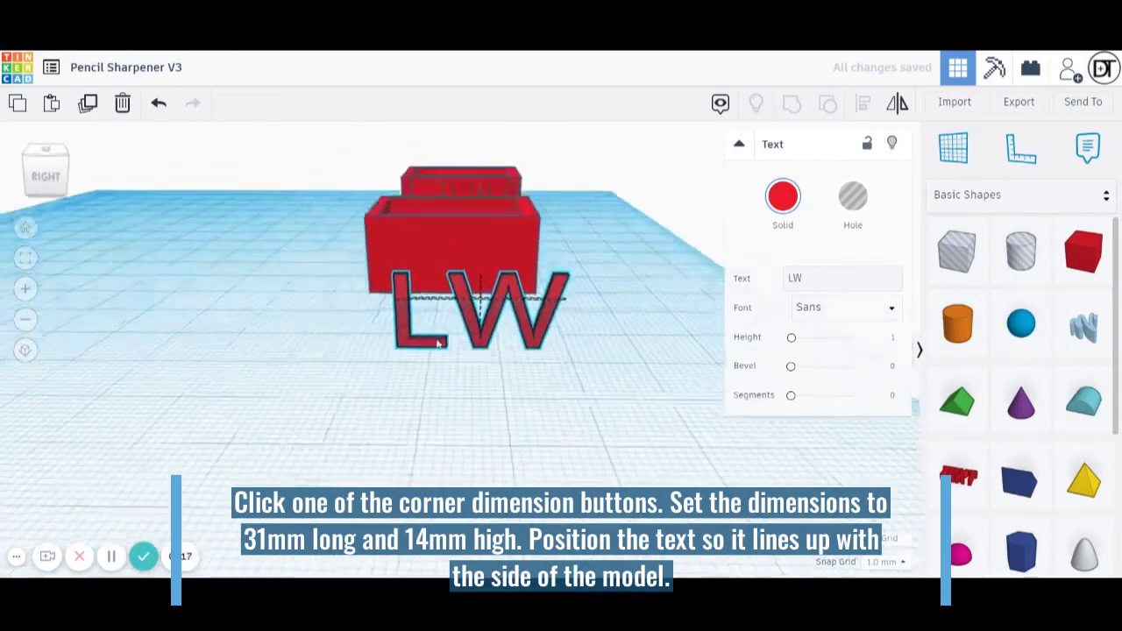
pyautogui.moveTo(412, 294); pyautogui.dragTo(377, 279)
pyautogui.moveTo(377, 279); pyautogui.dragTo(448, 274, button='right')
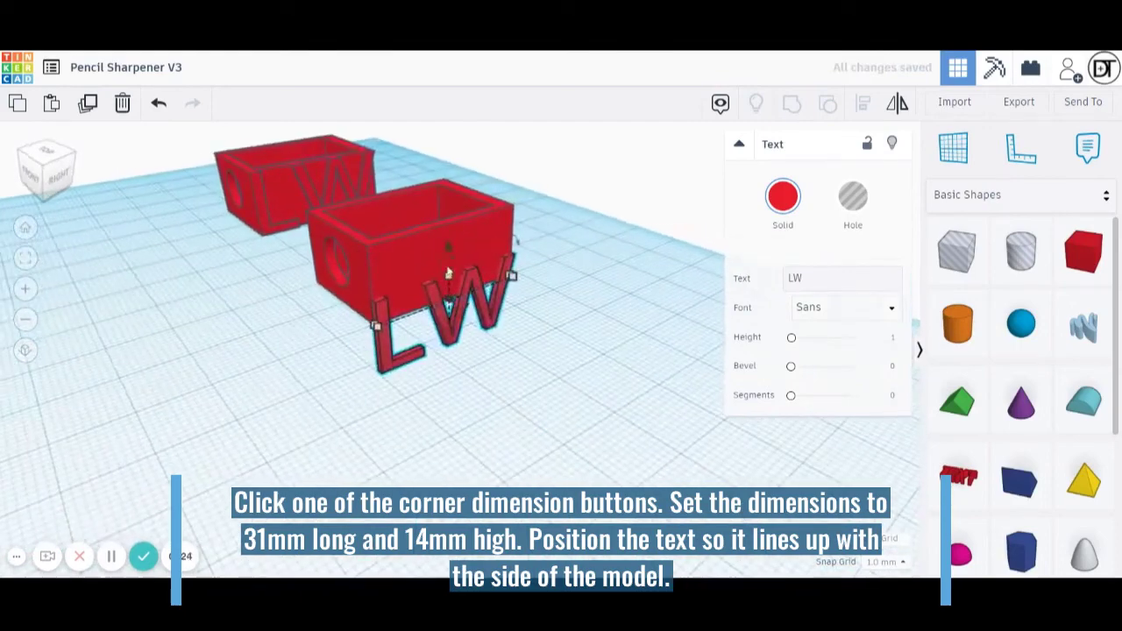
pyautogui.moveTo(451, 252); pyautogui.dragTo(442, 193)
pyautogui.moveTo(464, 351); pyautogui.dragTo(386, 342, button='right')
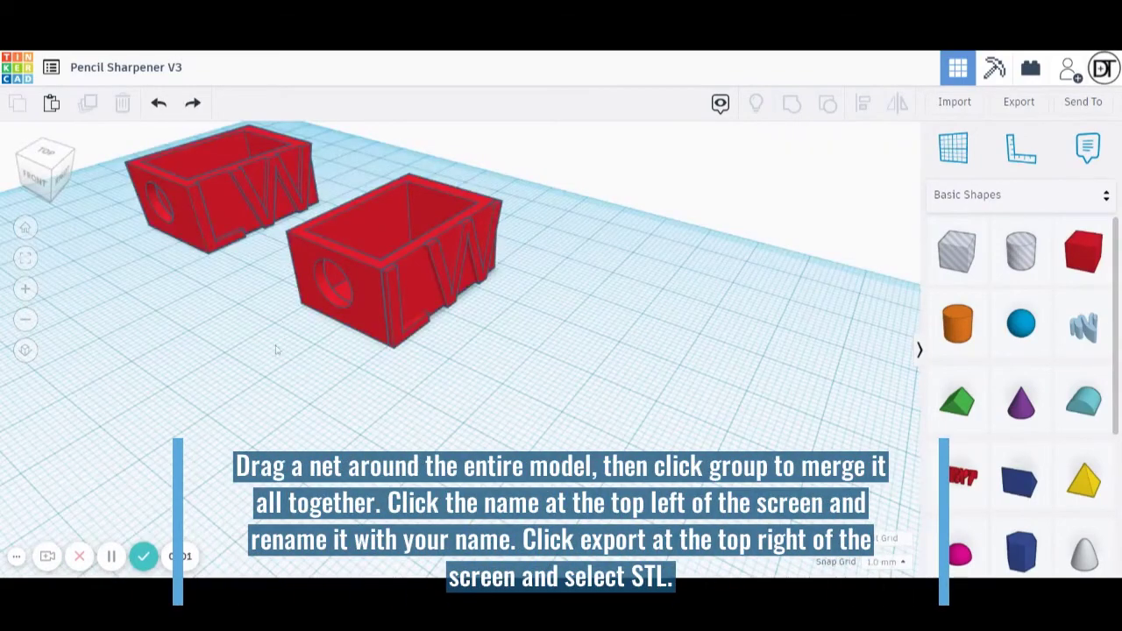
# Group the sharpener body and the LW text into one shape.
pyautogui.moveTo(341, 369); pyautogui.dragTo(391, 331, button='right')
pyautogui.moveTo(278, 171); pyautogui.dragTo(535, 380)
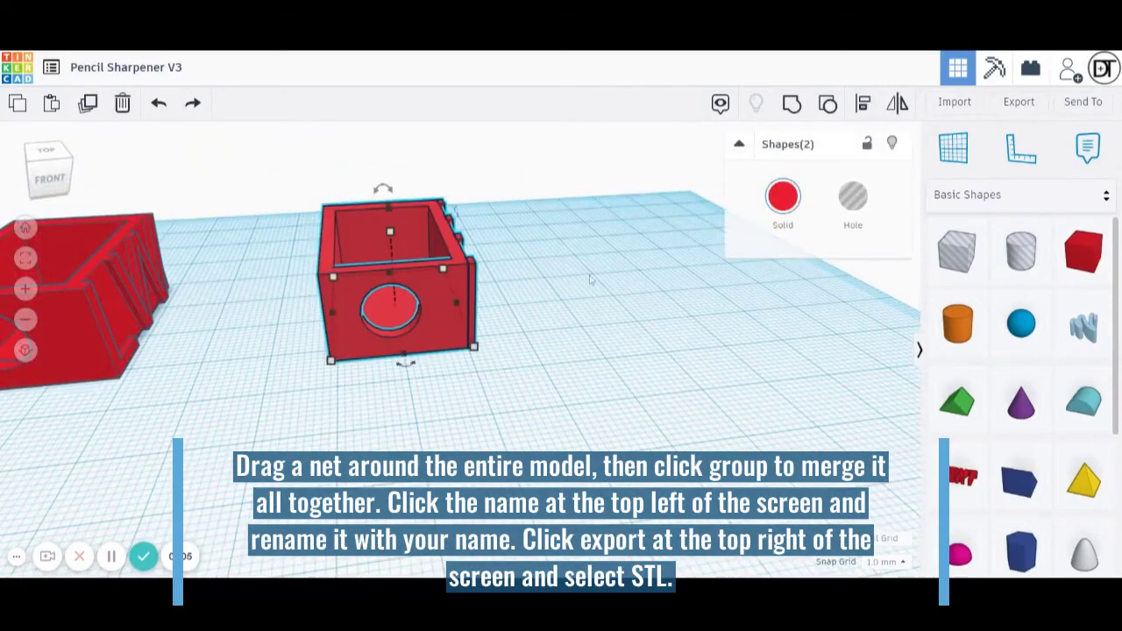
pyautogui.click(792, 104)
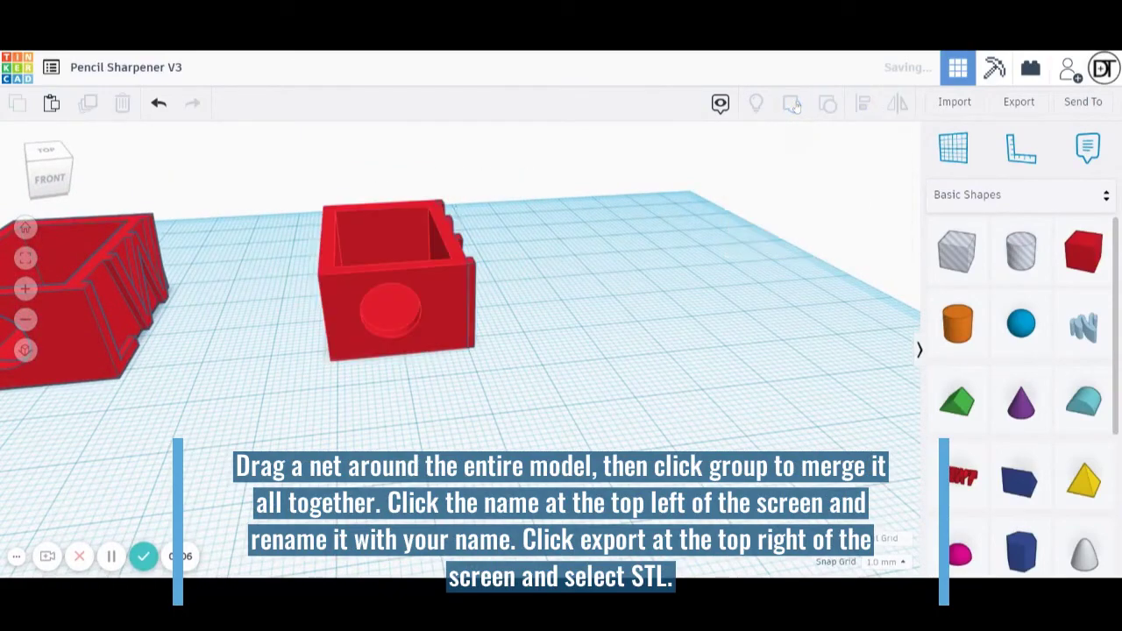
# Open the export options for the grouped sharpener body.
pyautogui.moveTo(541, 303); pyautogui.dragTo(485, 316, button='right')
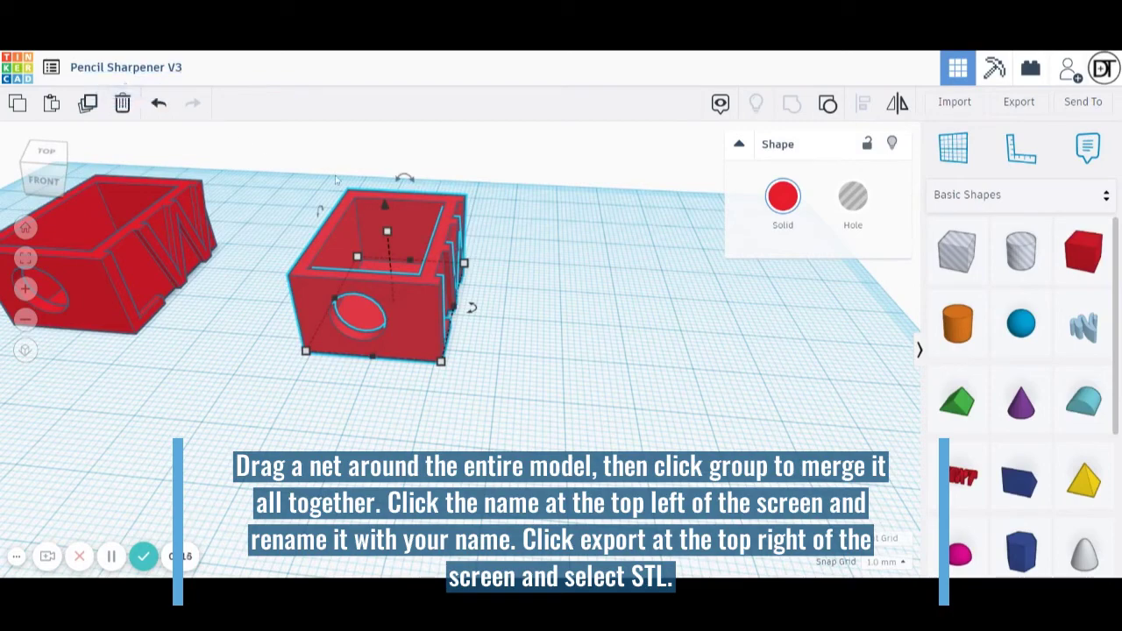
pyautogui.click(1019, 102)
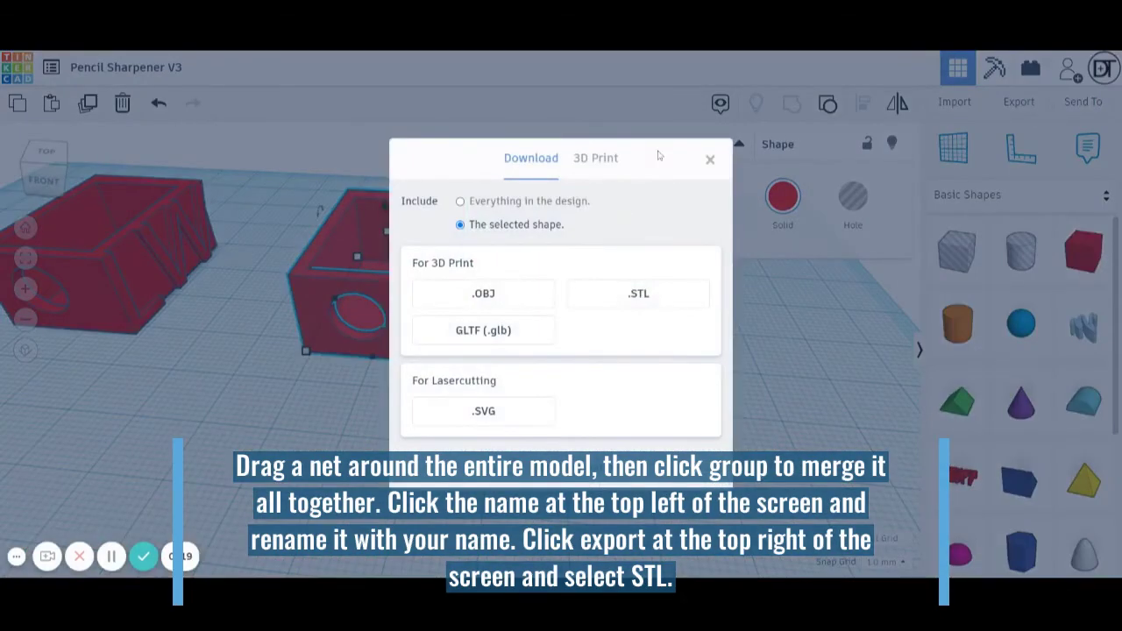